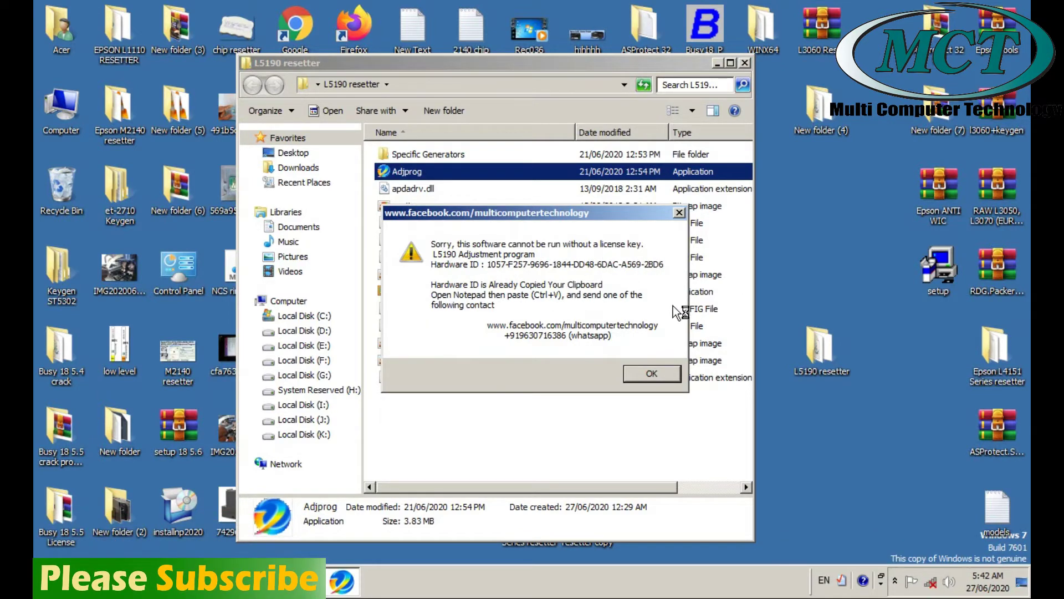
# Step: Dismiss the licence notice, run WLGen_Epson L5190 Keygen from the EXE folder inside Specific Generators, and open its License Manager
pyautogui.click(644, 378)
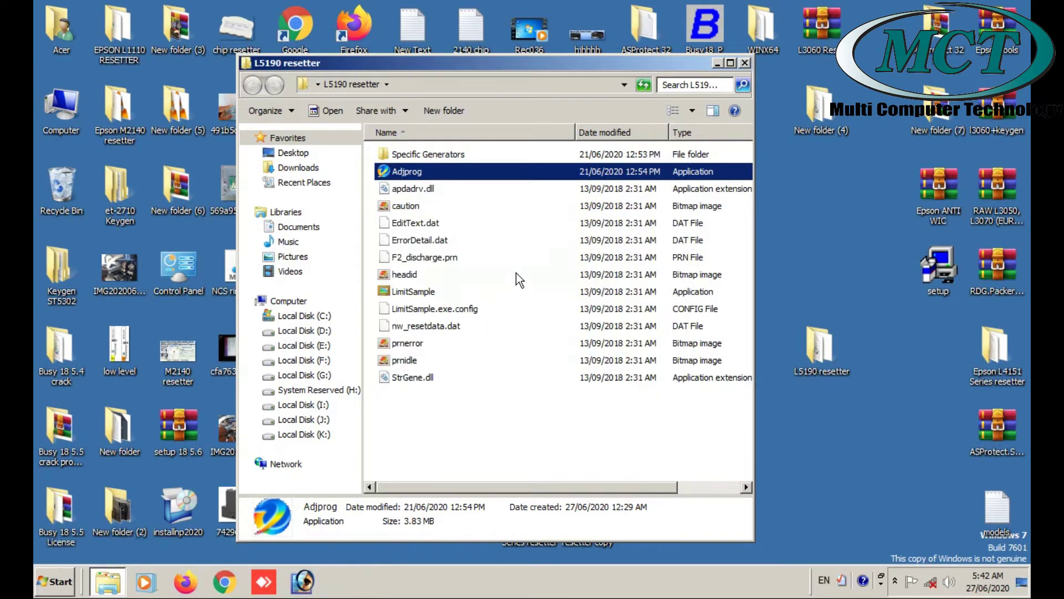
pyautogui.doubleClick(449, 155)
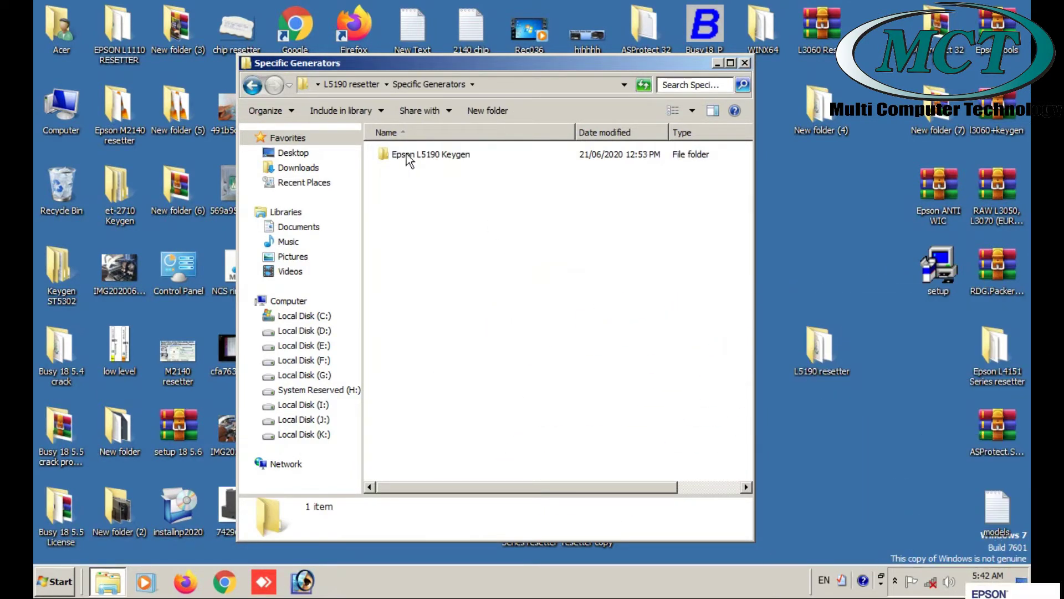
pyautogui.doubleClick(444, 154)
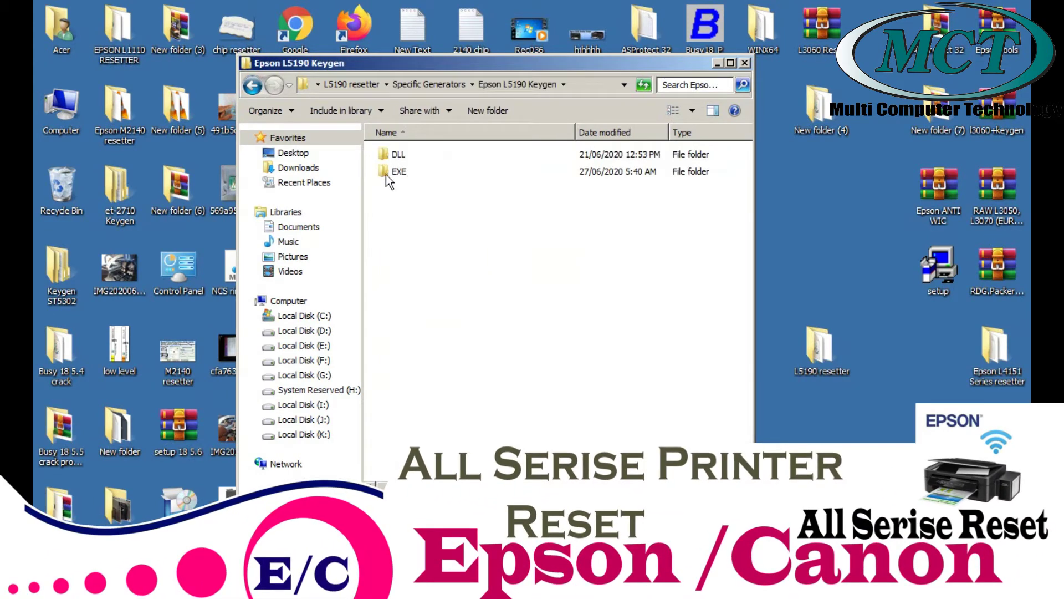
pyautogui.doubleClick(398, 174)
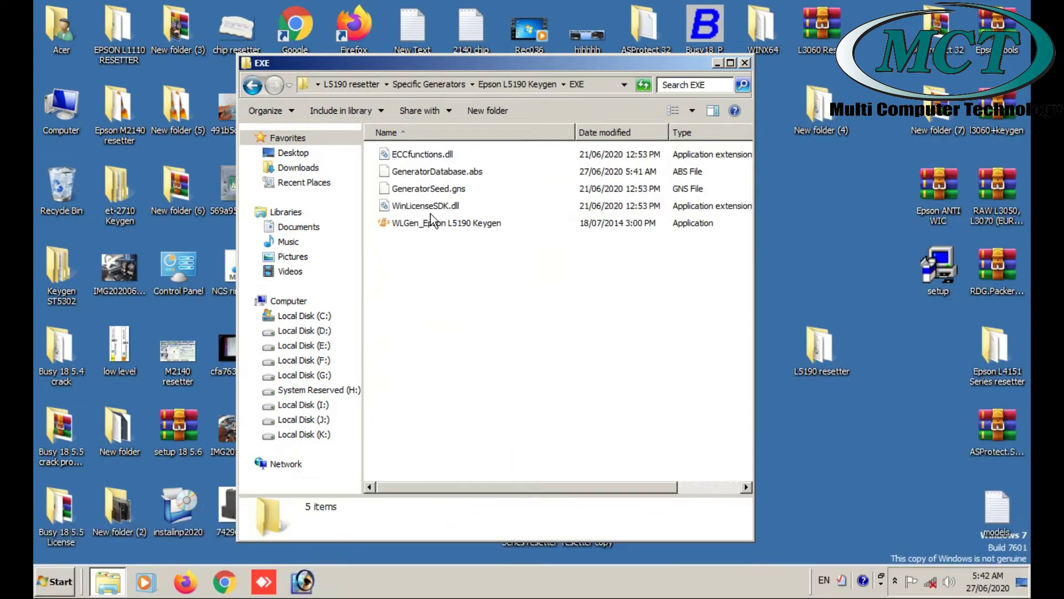
pyautogui.click(449, 226)
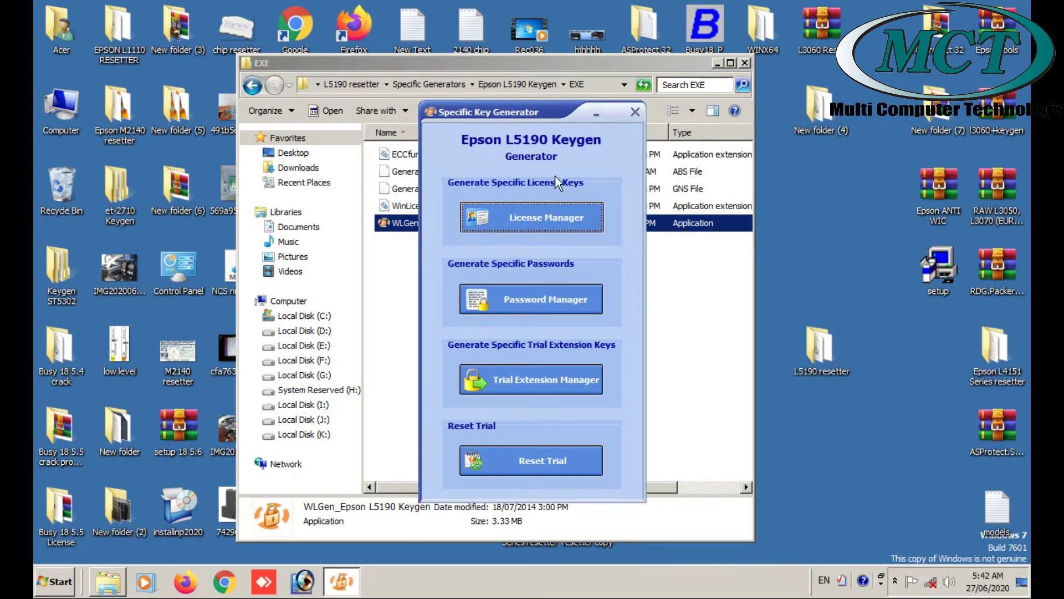
pyautogui.click(525, 221)
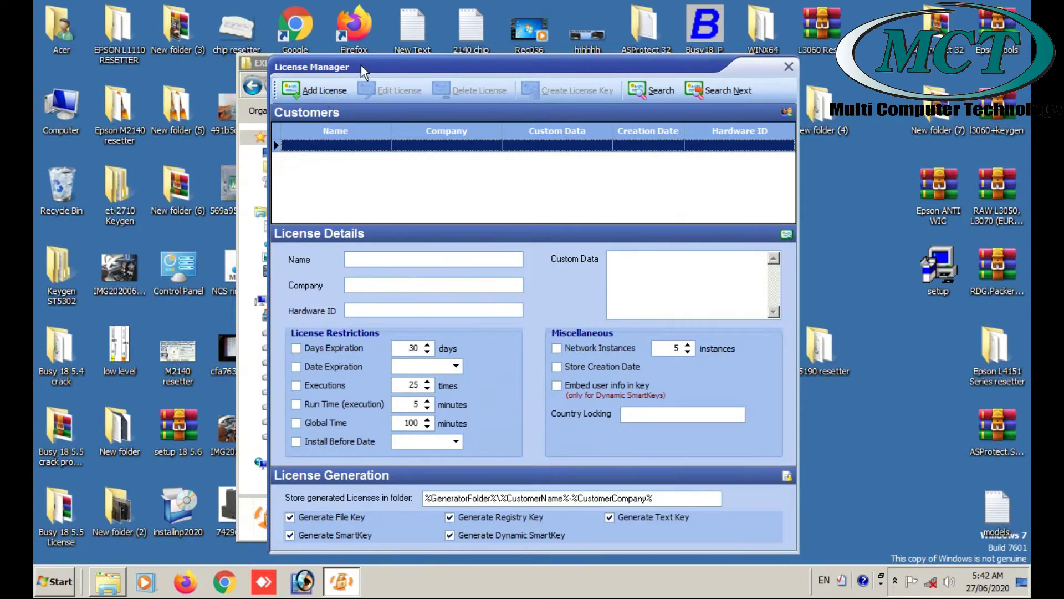
# Step: Add a license with customer and company "mct tech" and the copied hardware ID, and save it
pyautogui.moveTo(361, 64); pyautogui.dragTo(529, 79)
pyautogui.click(497, 105)
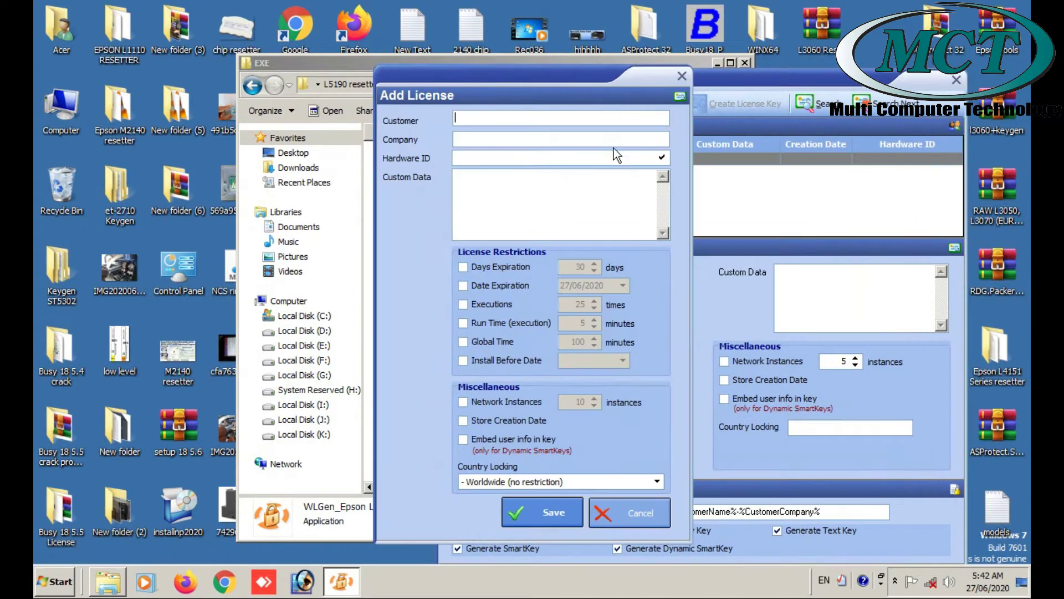
pyautogui.write('mct tech')
pyautogui.click(490, 140)
pyautogui.write('mct tech')
pyautogui.rightClick(495, 161)
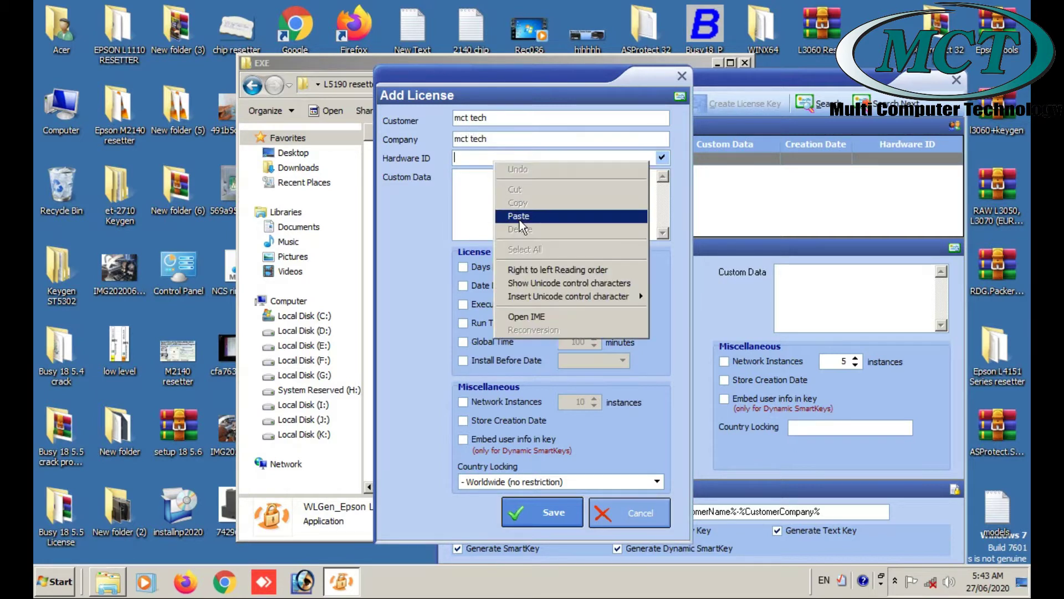
pyautogui.click(521, 211)
pyautogui.moveTo(546, 74); pyautogui.dragTo(736, 98)
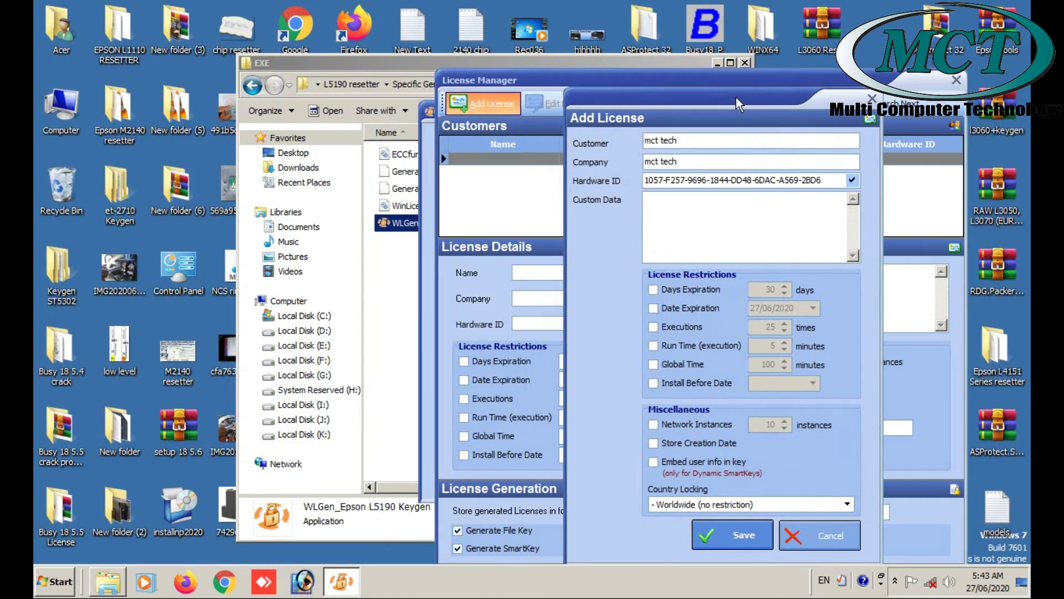
pyautogui.click(740, 536)
# Step: Create the license key files for the mct tech entry
pyautogui.moveTo(627, 82); pyautogui.dragTo(648, 109)
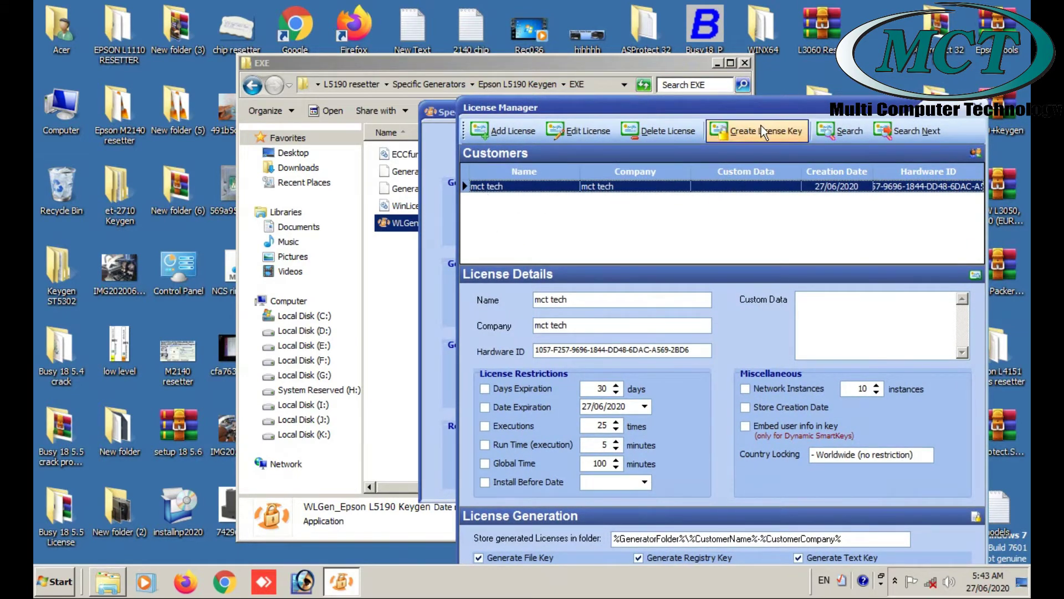
pyautogui.click(750, 133)
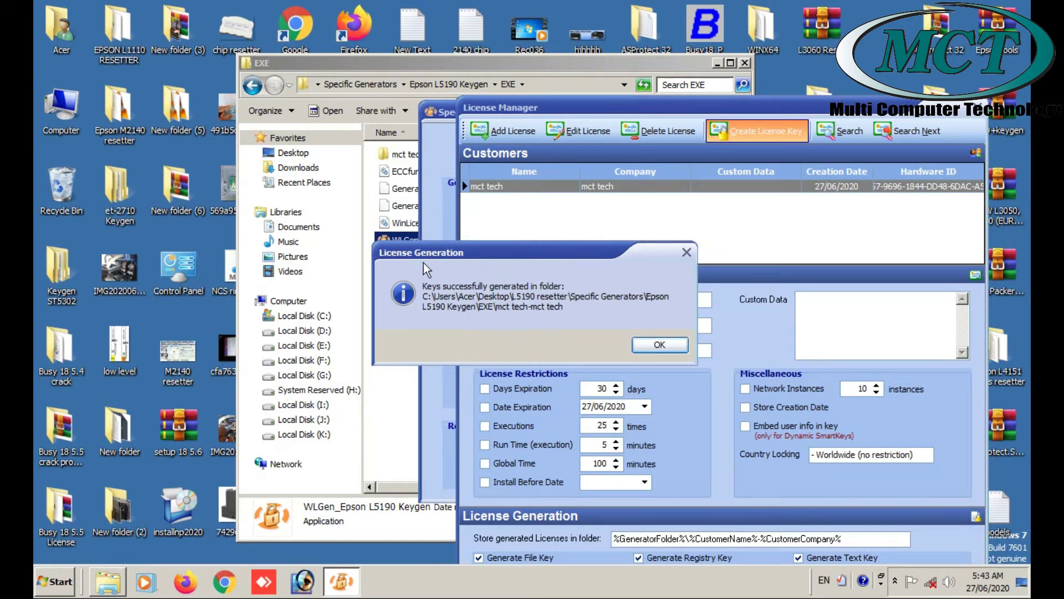
pyautogui.click(660, 344)
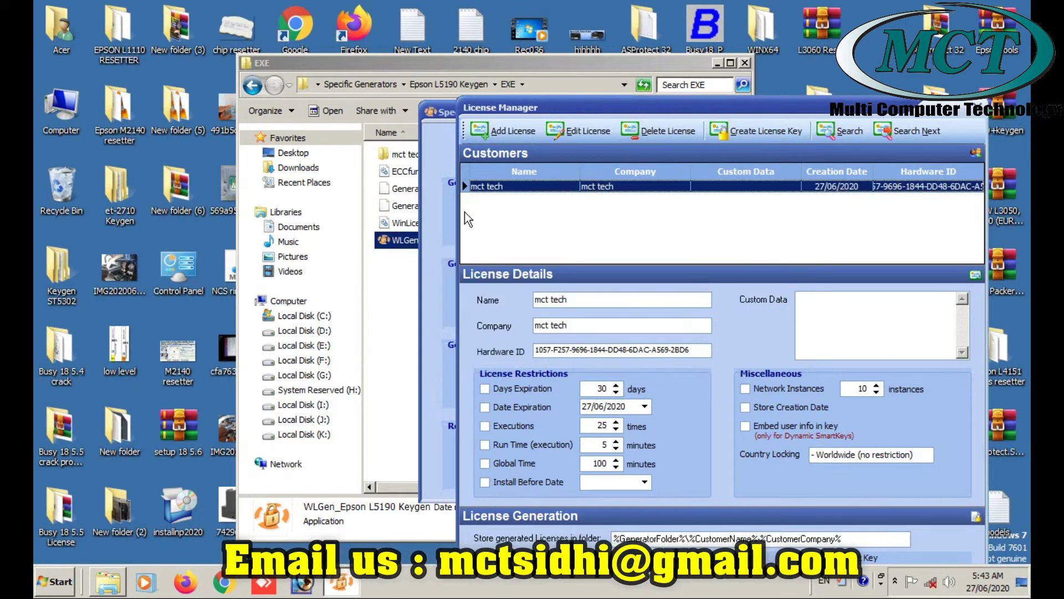
# Step: Copy the L5190 Lic.Key file from the generated "mct tech-mct tech" folder
pyautogui.click(405, 155)
pyautogui.doubleClick(430, 154)
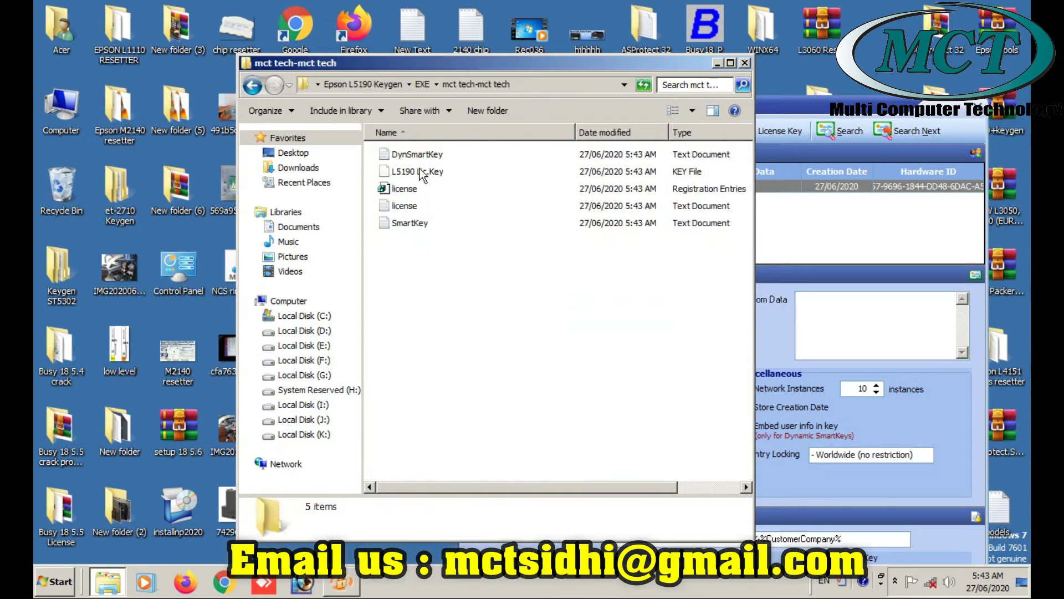
pyautogui.click(431, 172)
pyautogui.rightClick(432, 172)
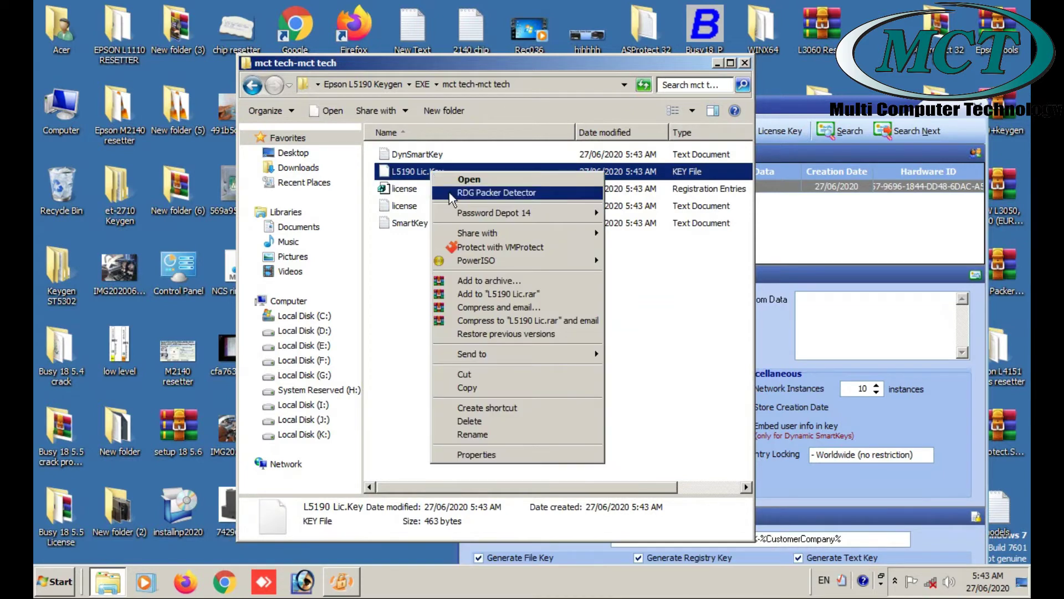
pyautogui.click(481, 388)
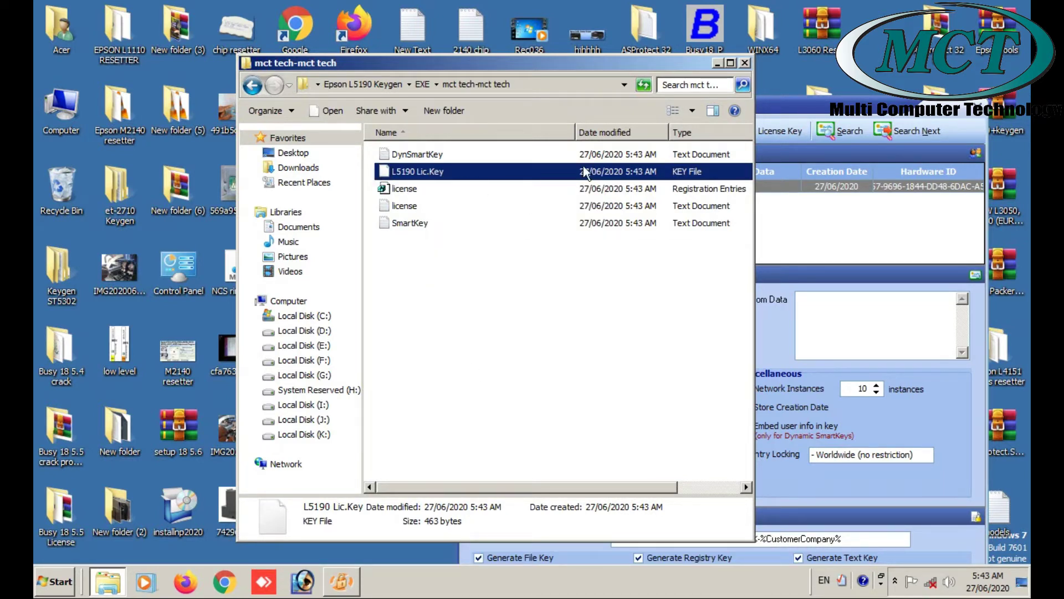
pyautogui.click(569, 286)
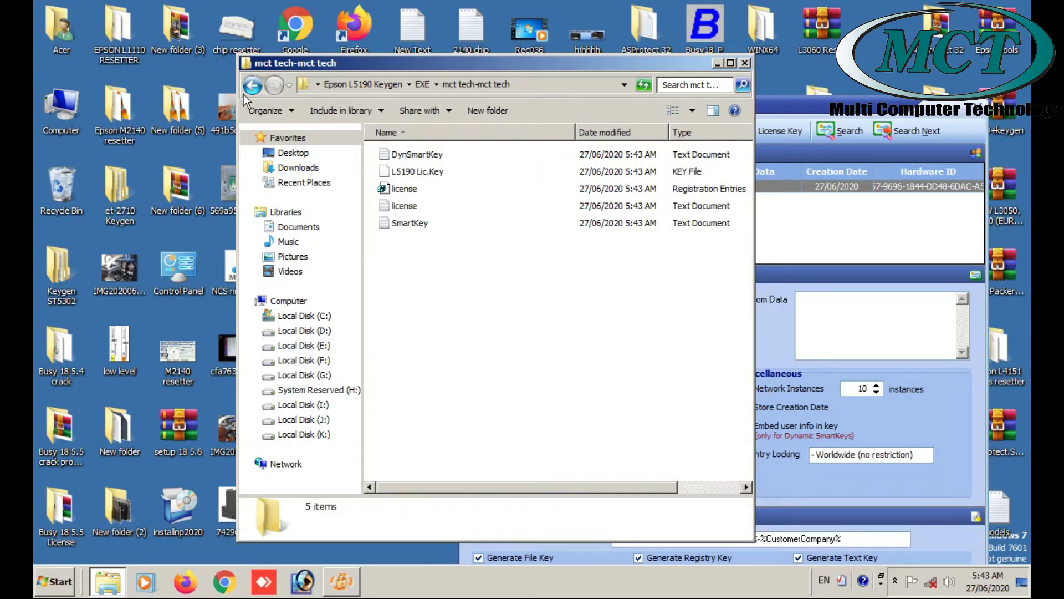
# Step: Go back to the L5190 resetter folder and paste the L5190 Lic.Key file there
pyautogui.moveTo(358, 64); pyautogui.dragTo(388, 75)
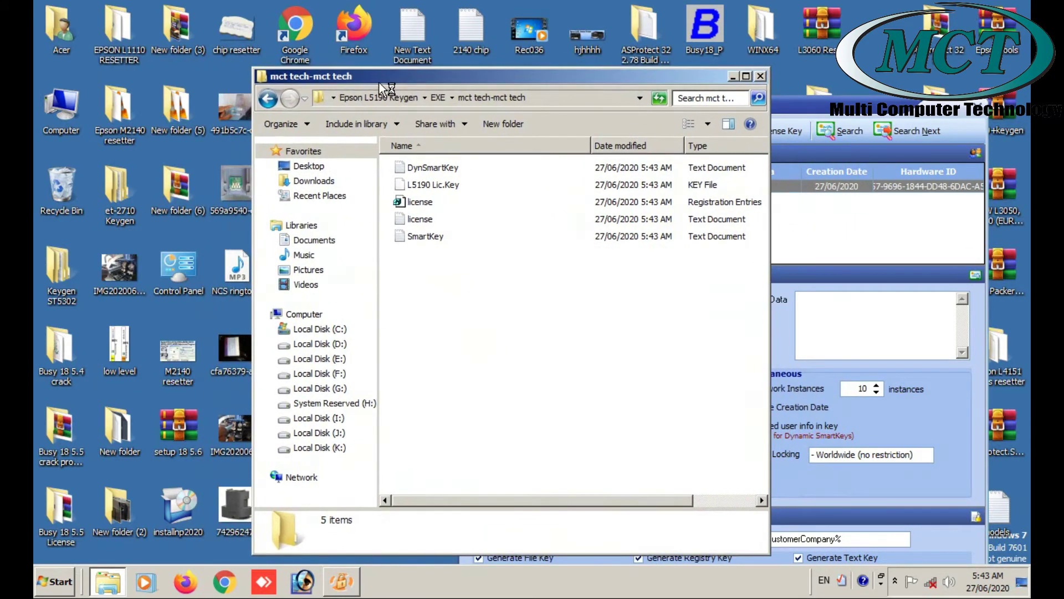
pyautogui.click(267, 99)
pyautogui.click(268, 100)
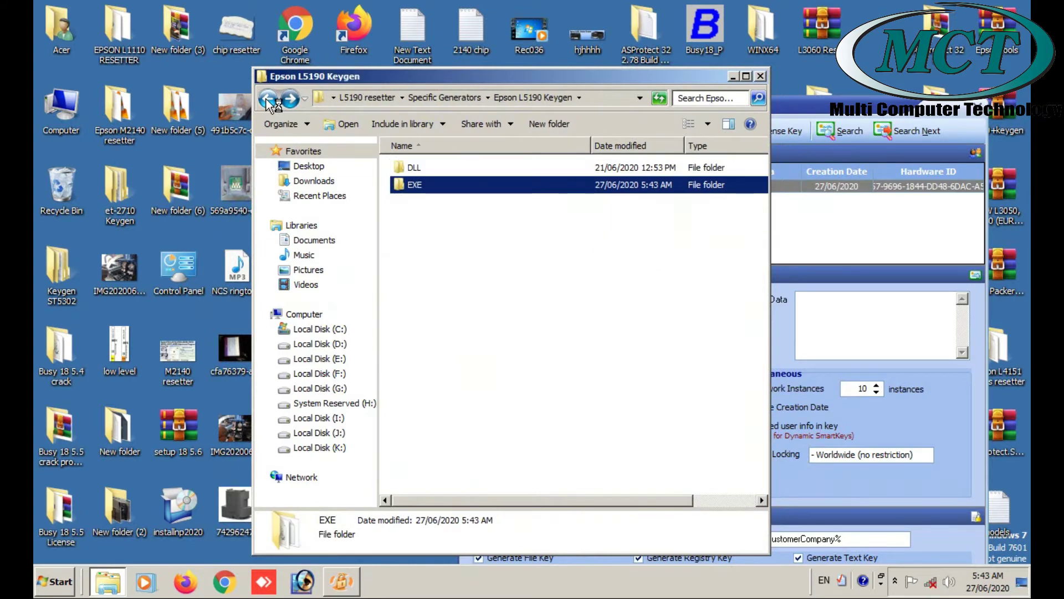
pyautogui.click(267, 100)
pyautogui.click(267, 101)
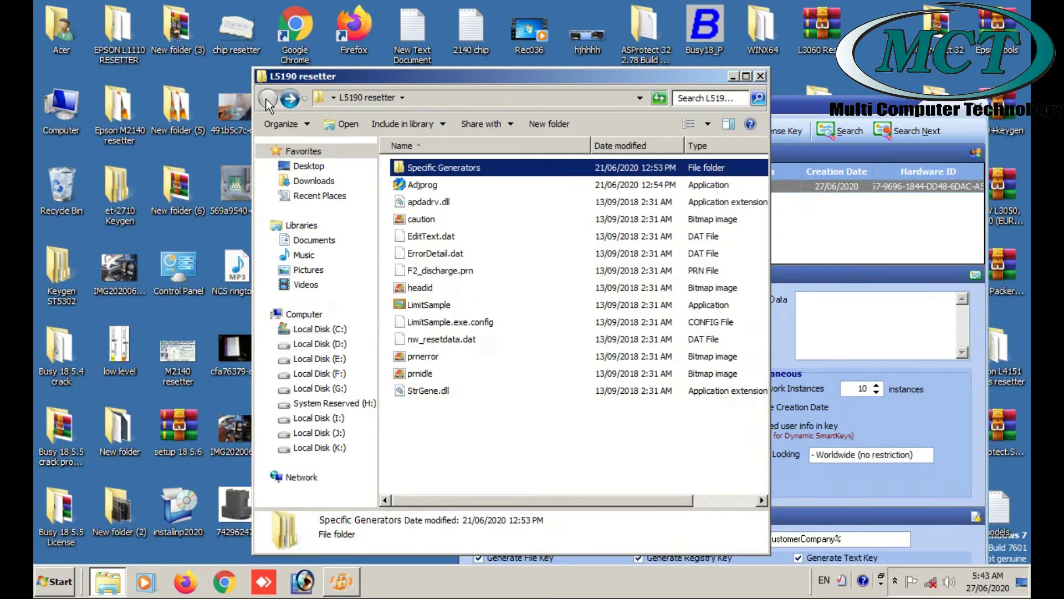
pyautogui.click(457, 446)
pyautogui.rightClick(457, 445)
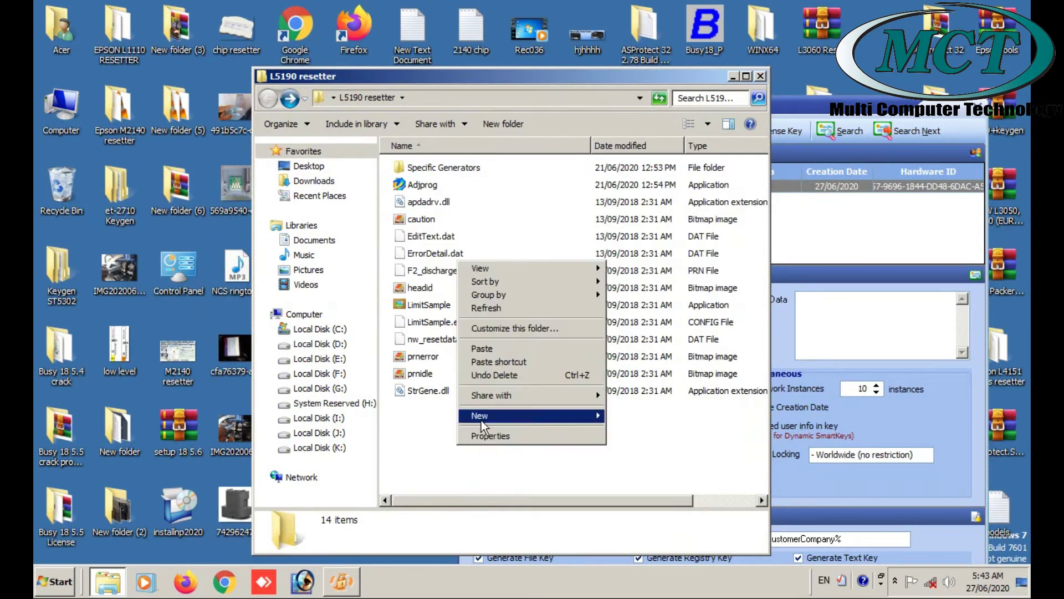
pyautogui.click(501, 349)
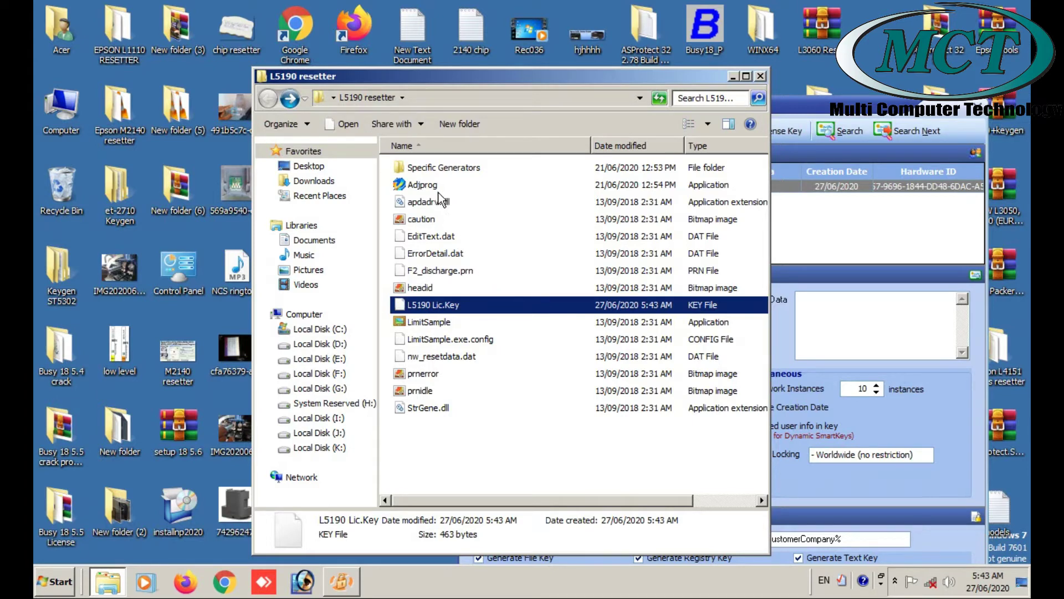
# Step: Close the License Manager and the Specific Key Generator
pyautogui.click(875, 112)
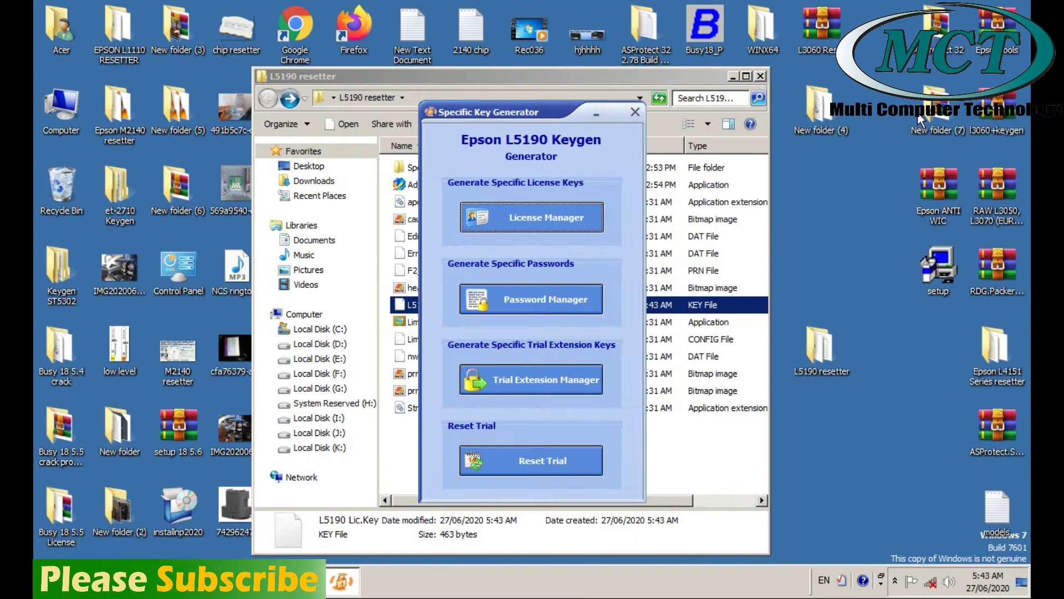
pyautogui.click(978, 108)
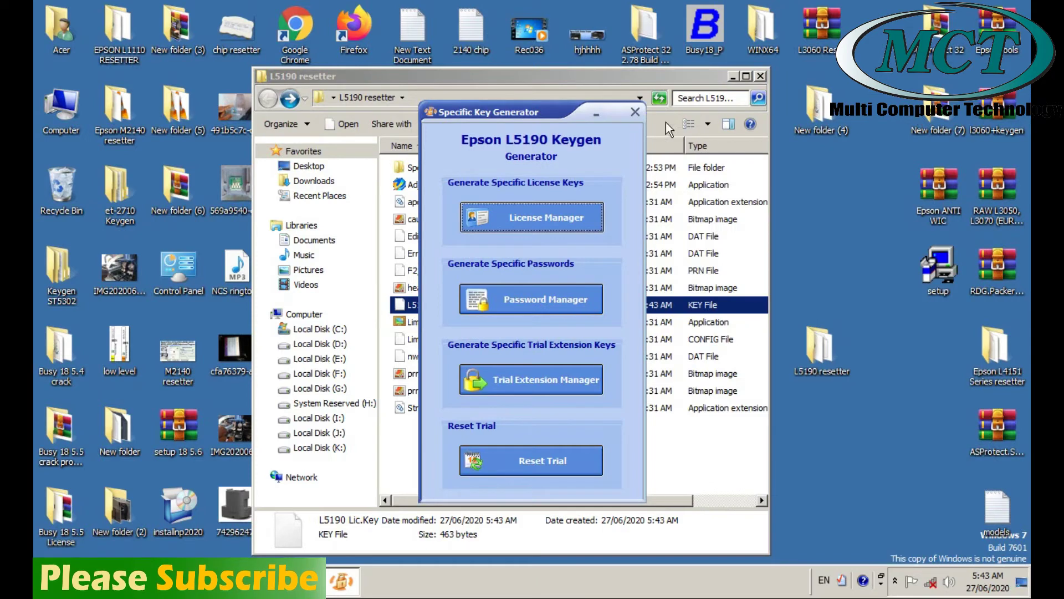
pyautogui.click(635, 113)
# Step: Launch Adjprog from the L5190 resetter folder and acknowledge the registration message
pyautogui.click(406, 189)
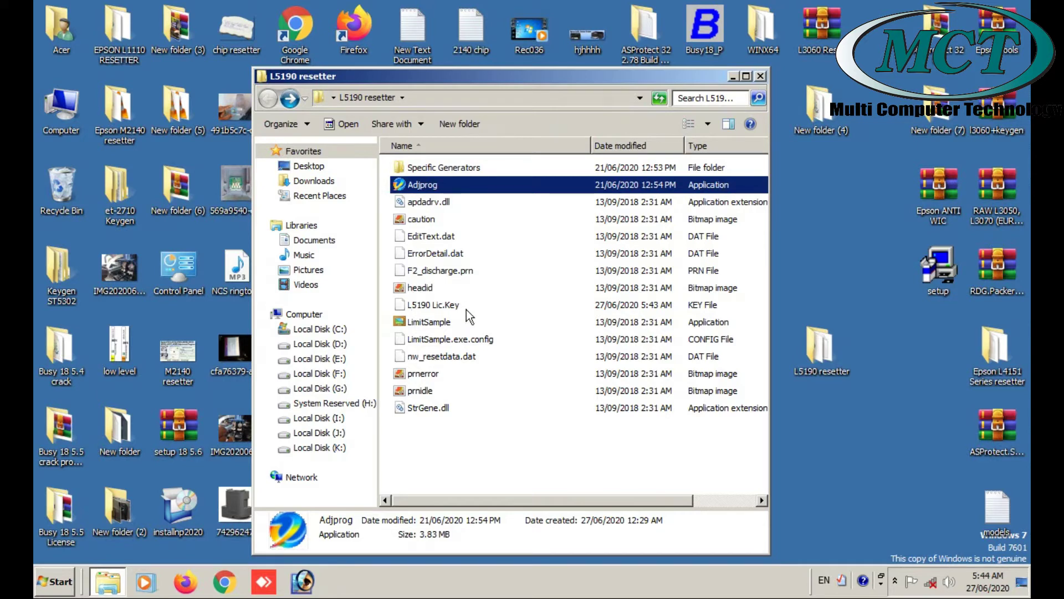
pyautogui.doubleClick(446, 183)
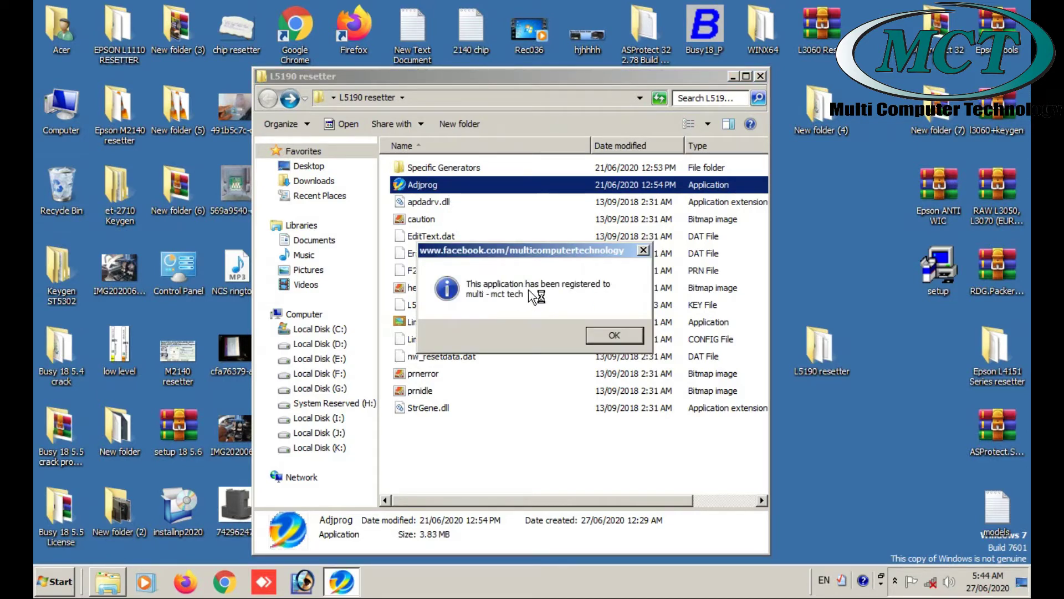
pyautogui.click(616, 336)
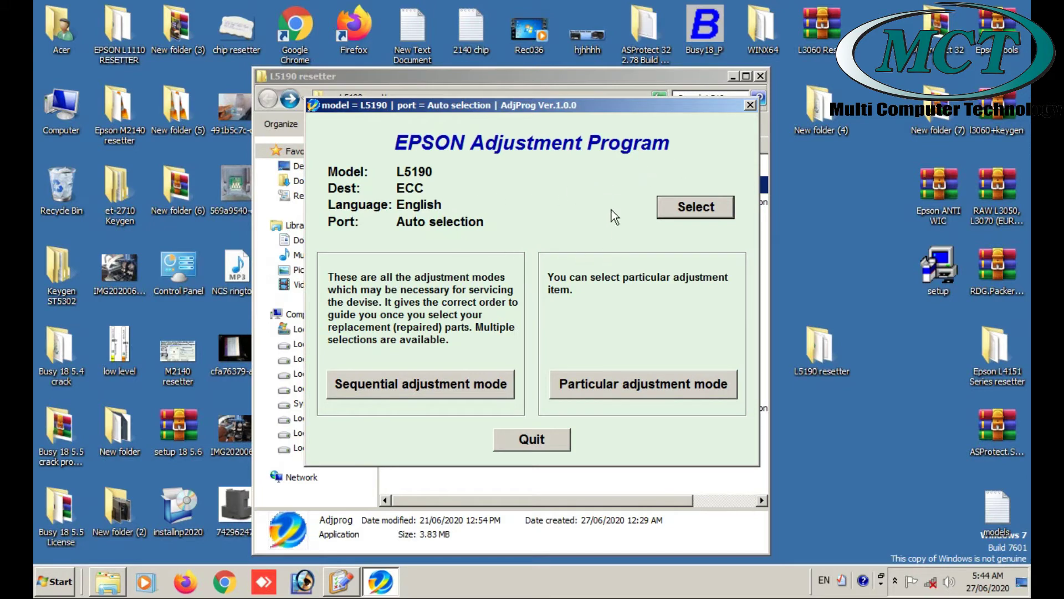
# Step: Confirm the L5190 model settings with the port on Auto selection and enter Particular adjustment mode
pyautogui.moveTo(562, 102); pyautogui.dragTo(614, 122)
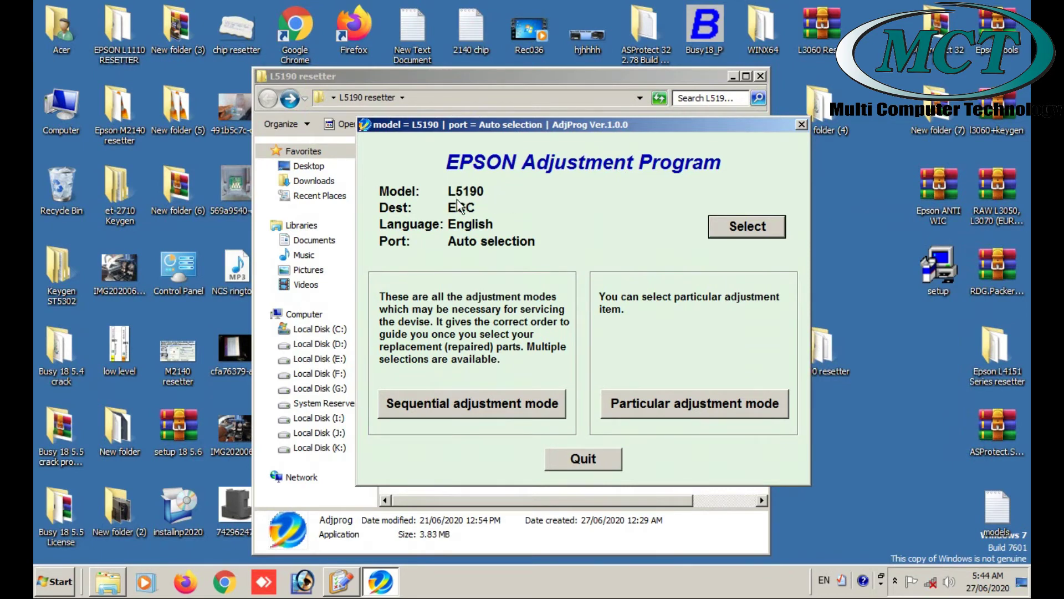
pyautogui.click(743, 233)
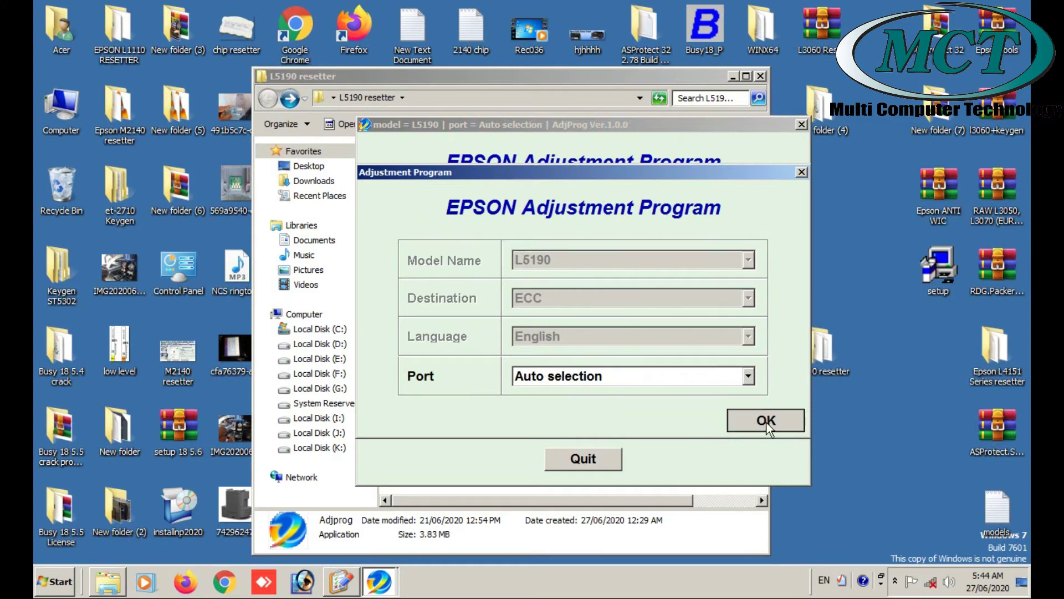
pyautogui.press('Return')
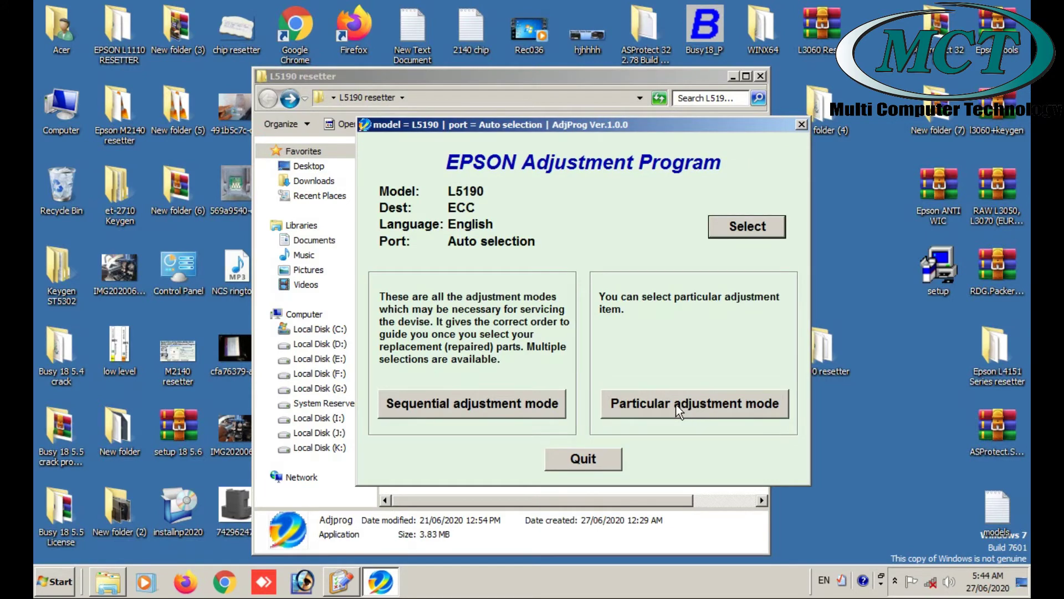
pyautogui.click(696, 405)
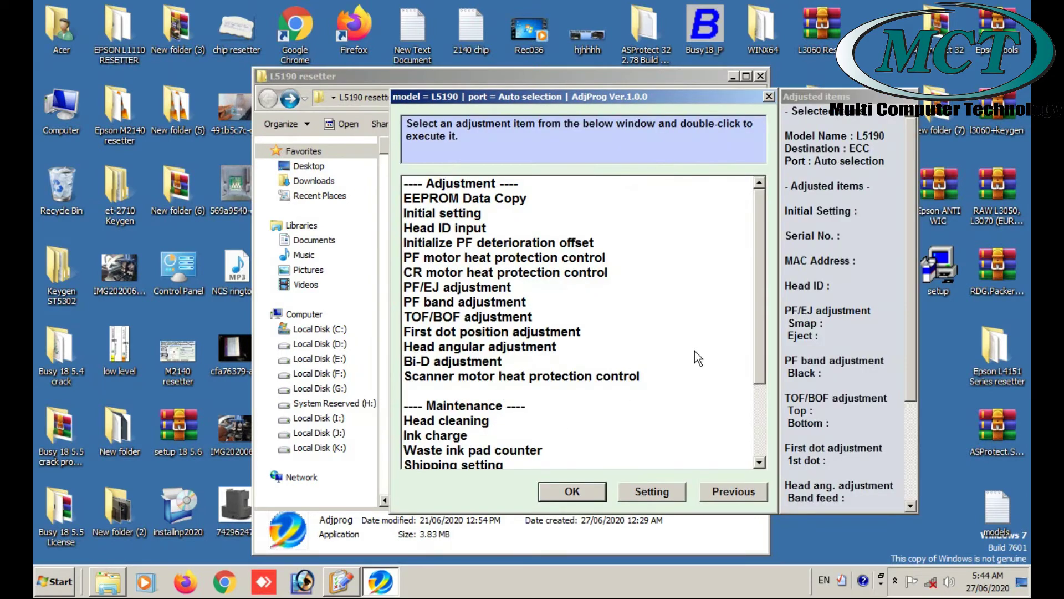
# Step: Look through the adjustment items, opening and closing the EEPROM Data Copy and PF band adjustment pages
pyautogui.moveTo(757, 330); pyautogui.dragTo(759, 407)
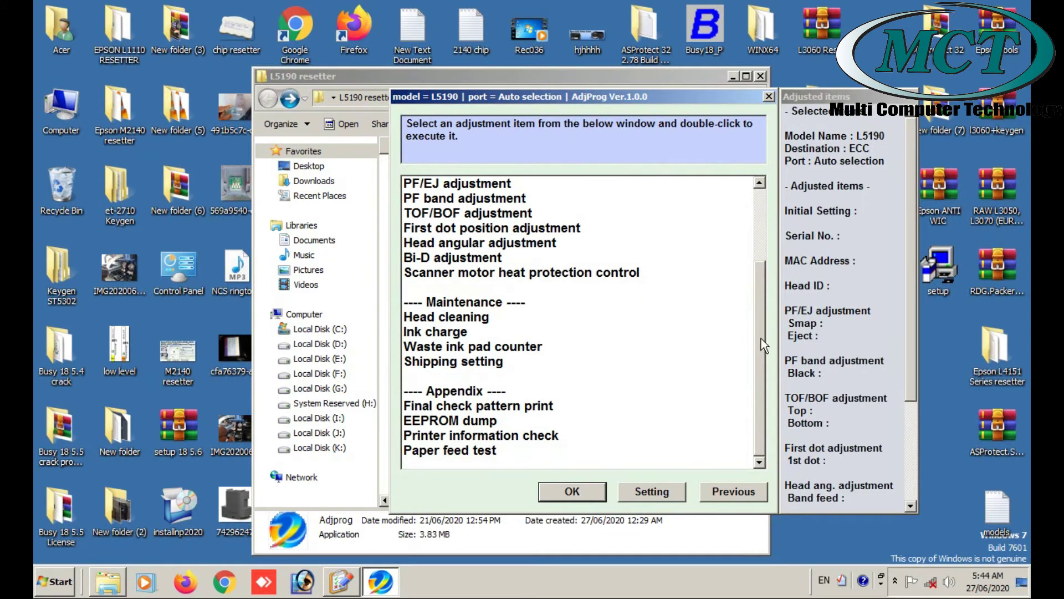
pyautogui.moveTo(760, 338); pyautogui.dragTo(760, 242)
pyautogui.click(472, 199)
pyautogui.doubleClick(472, 199)
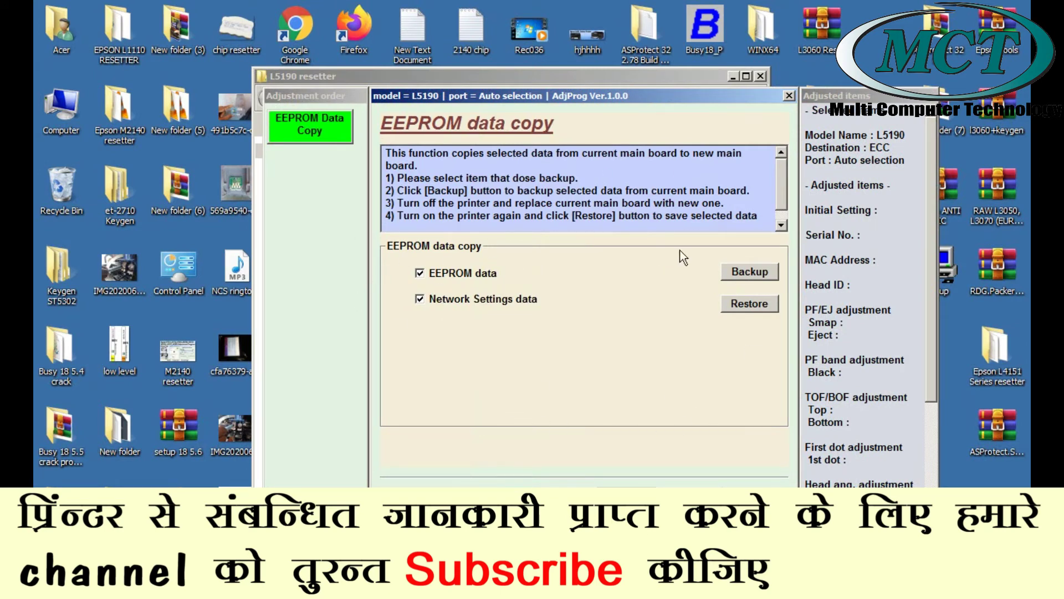
pyautogui.click(647, 501)
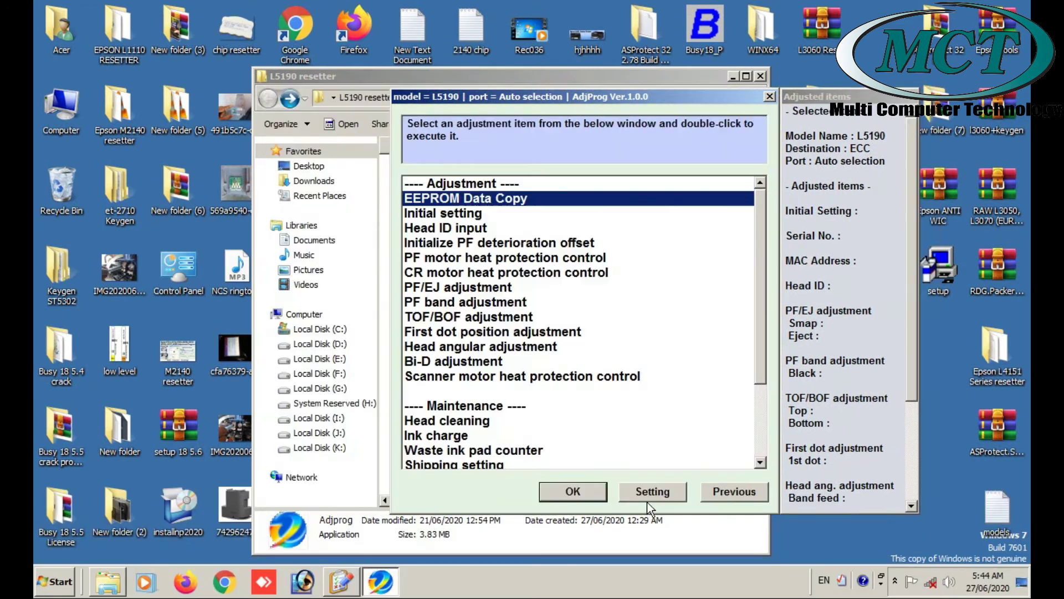
pyautogui.doubleClick(470, 304)
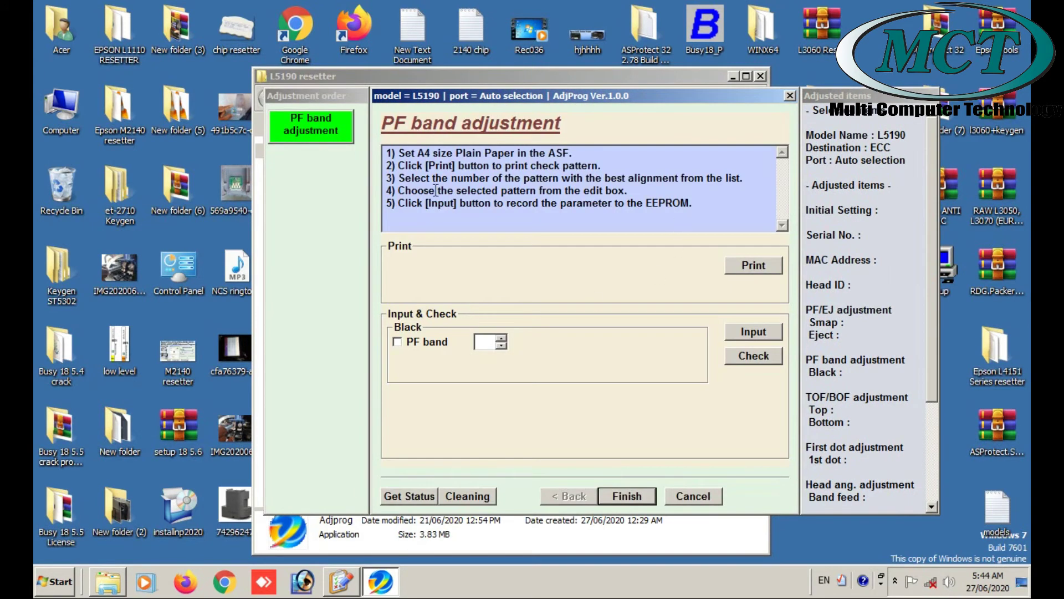
pyautogui.click(638, 493)
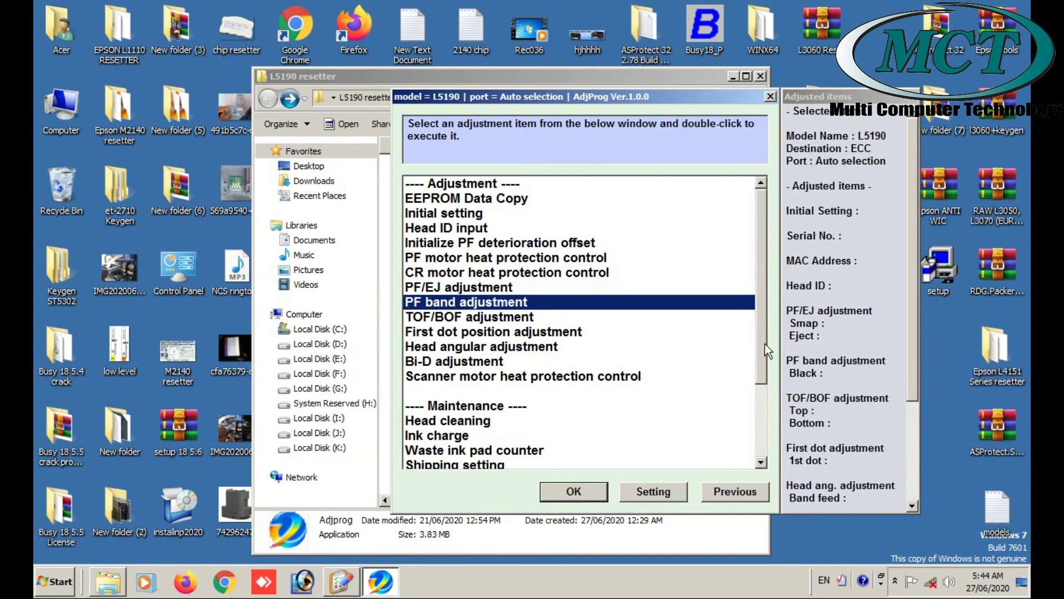
# Step: Look at the Scanner motor heat protection control page and return to the adjustment item list
pyautogui.moveTo(765, 344); pyautogui.dragTo(763, 423)
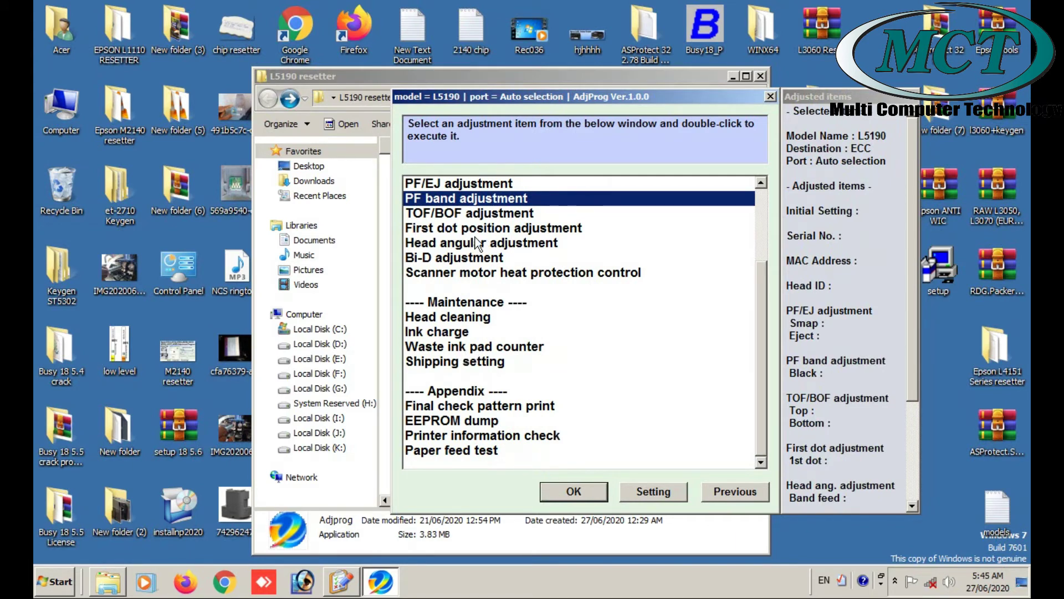
pyautogui.doubleClick(471, 274)
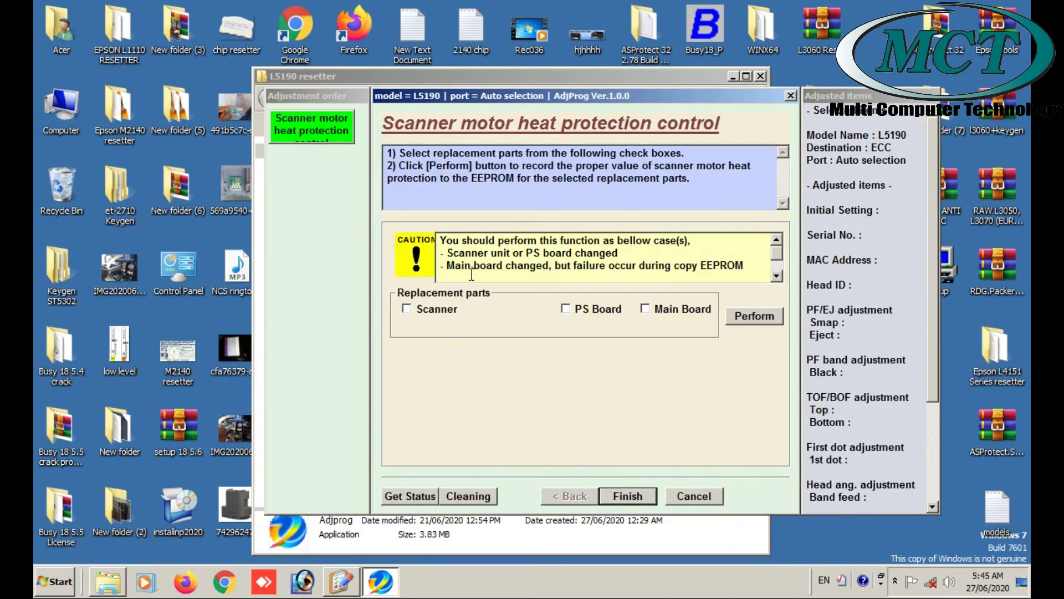
pyautogui.click(632, 495)
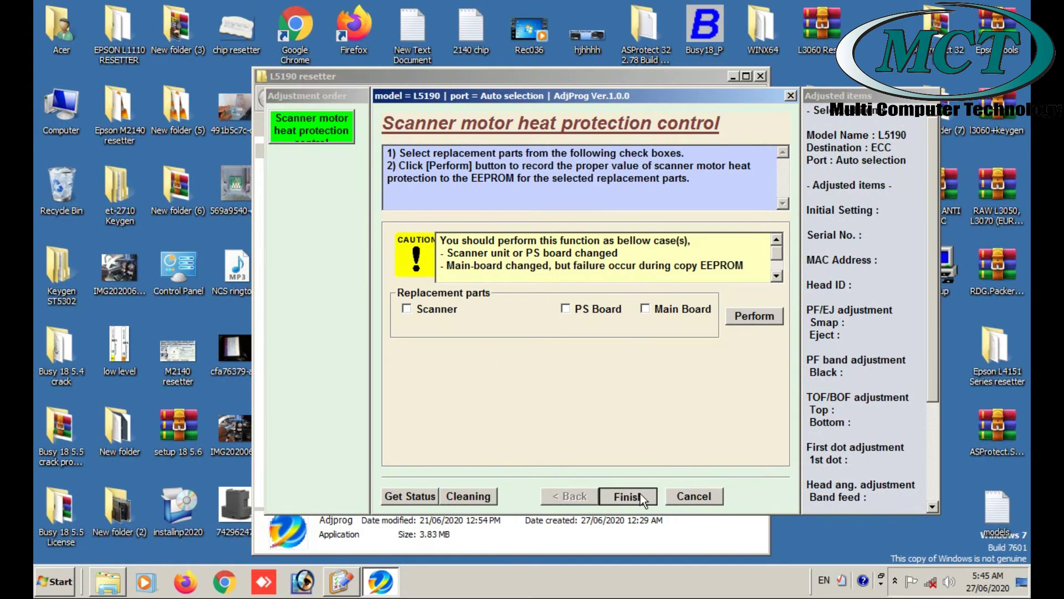
# Step: Open the Waste ink pad counter maintenance item and check the current counter values
pyautogui.click(512, 348)
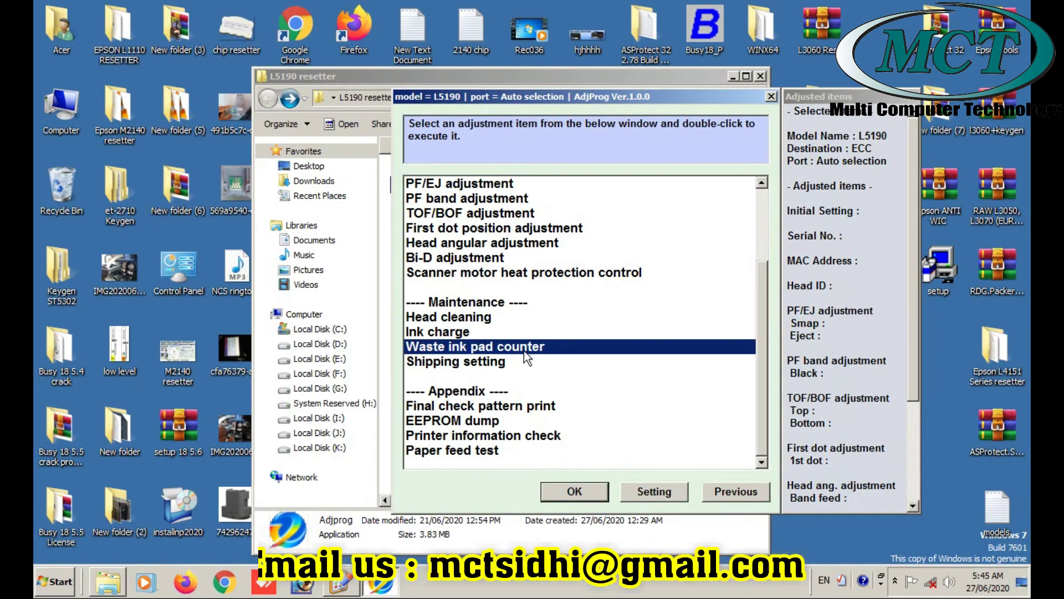
pyautogui.click(562, 484)
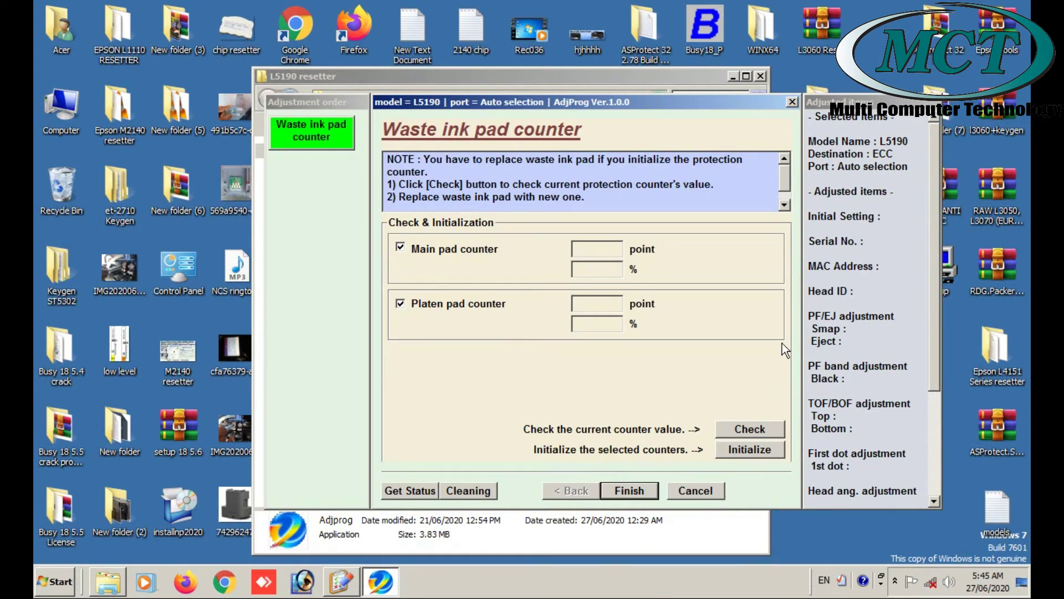
pyautogui.click(753, 425)
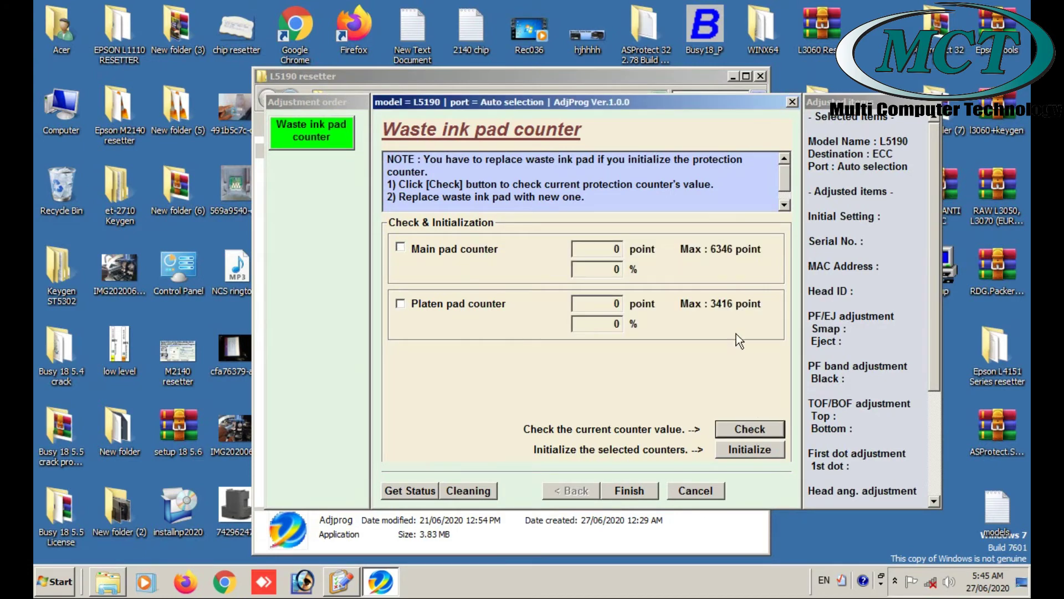
# Step: Initialize the main pad and platen pad counters, acknowledge the printer power-off message, and return to the program's start window
pyautogui.click(400, 248)
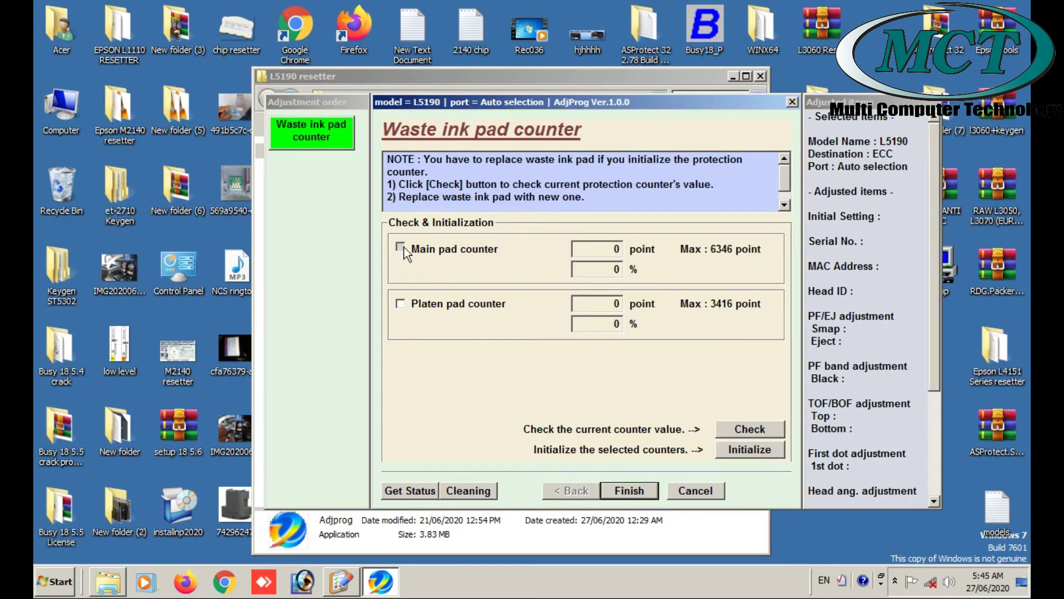
pyautogui.click(401, 303)
pyautogui.click(751, 456)
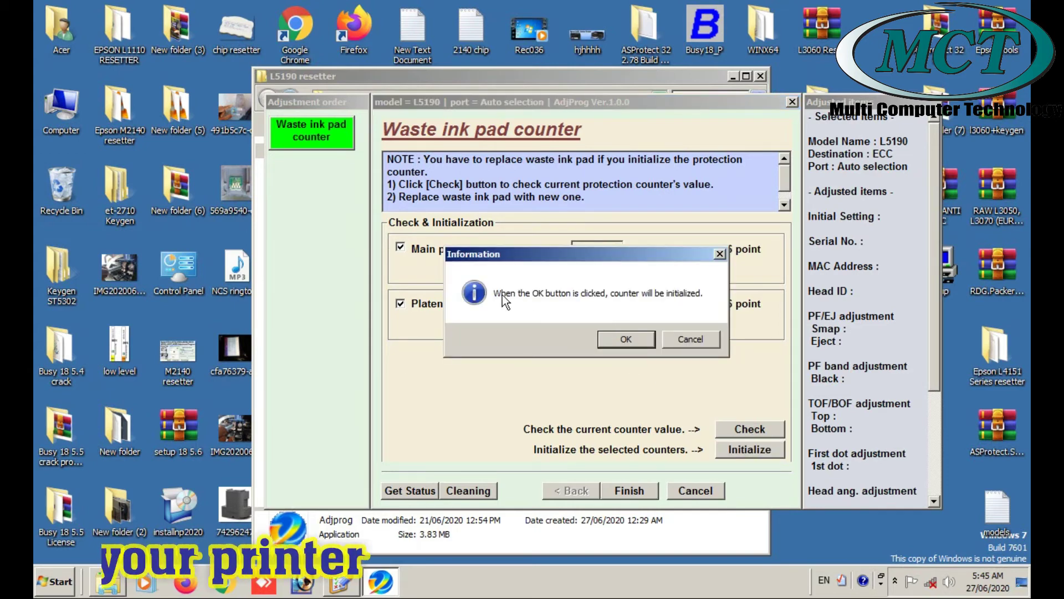
pyautogui.click(634, 343)
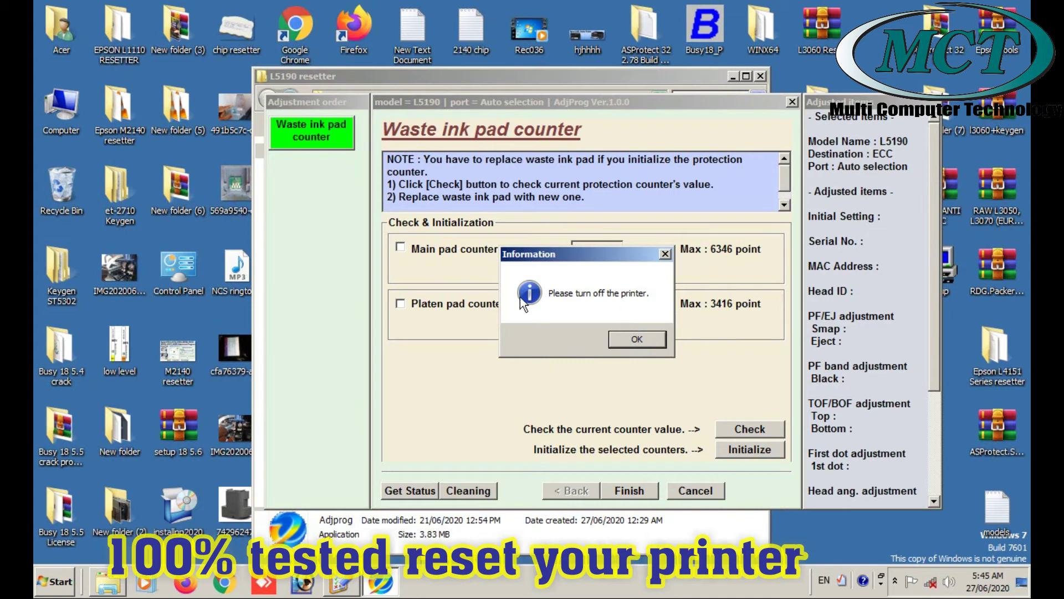
pyautogui.click(652, 345)
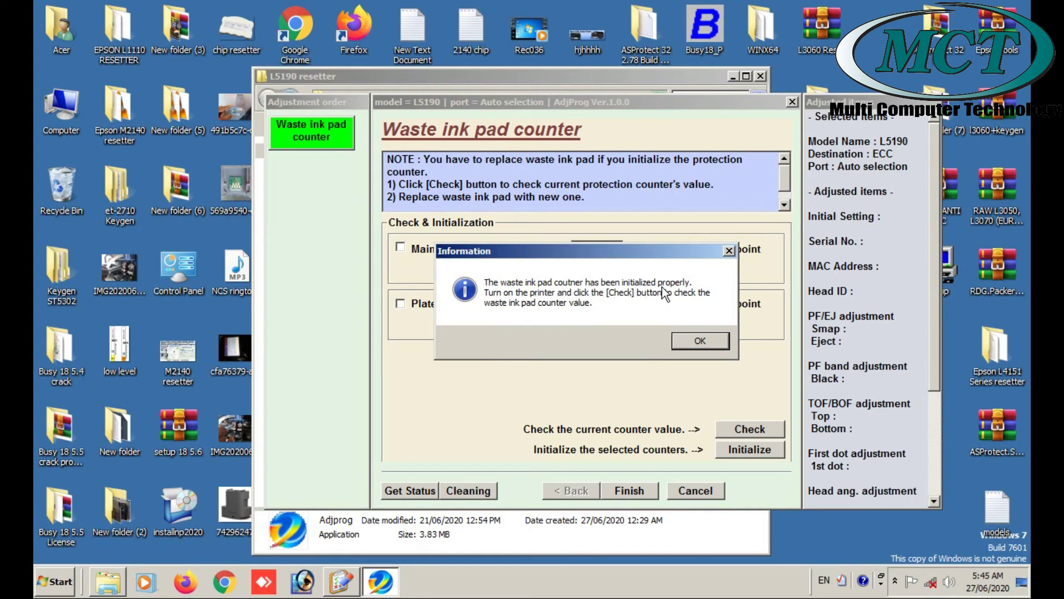
pyautogui.click(687, 343)
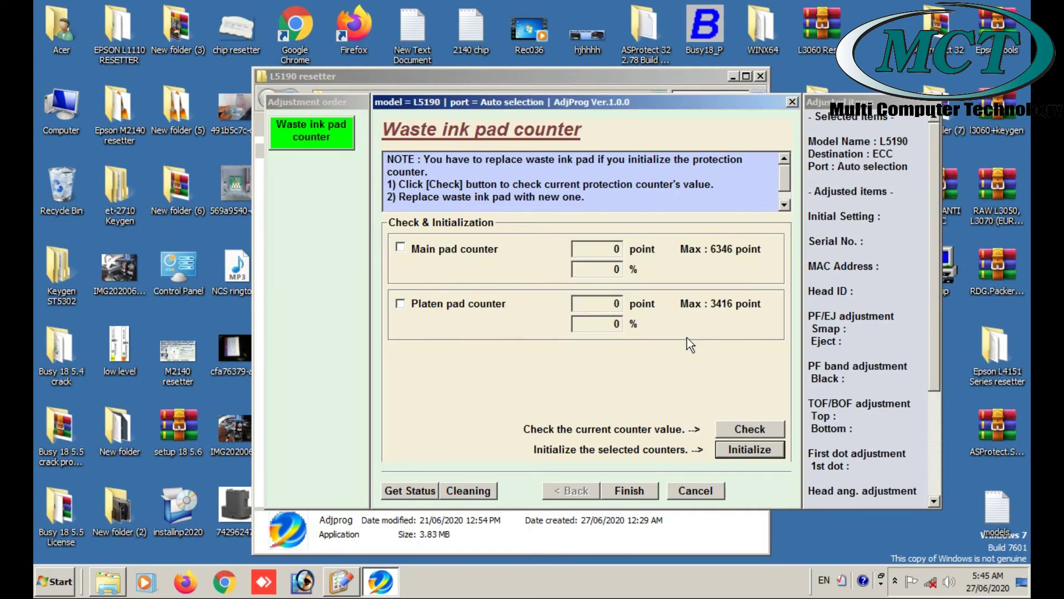
pyautogui.click(627, 495)
pyautogui.click(719, 496)
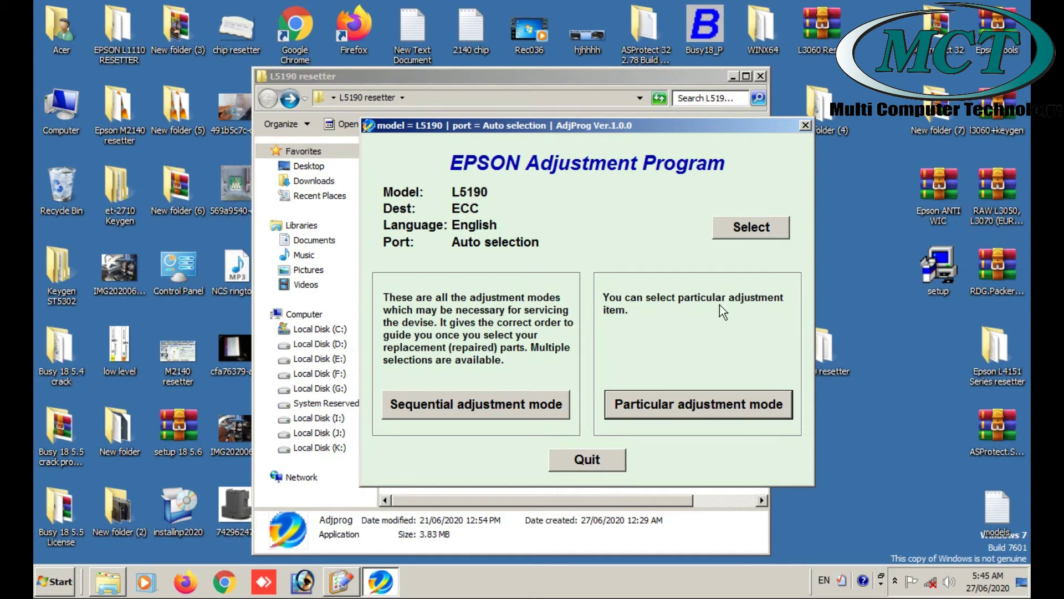
# Step: View the adjustment program's version information and close it
pyautogui.rightClick(603, 124)
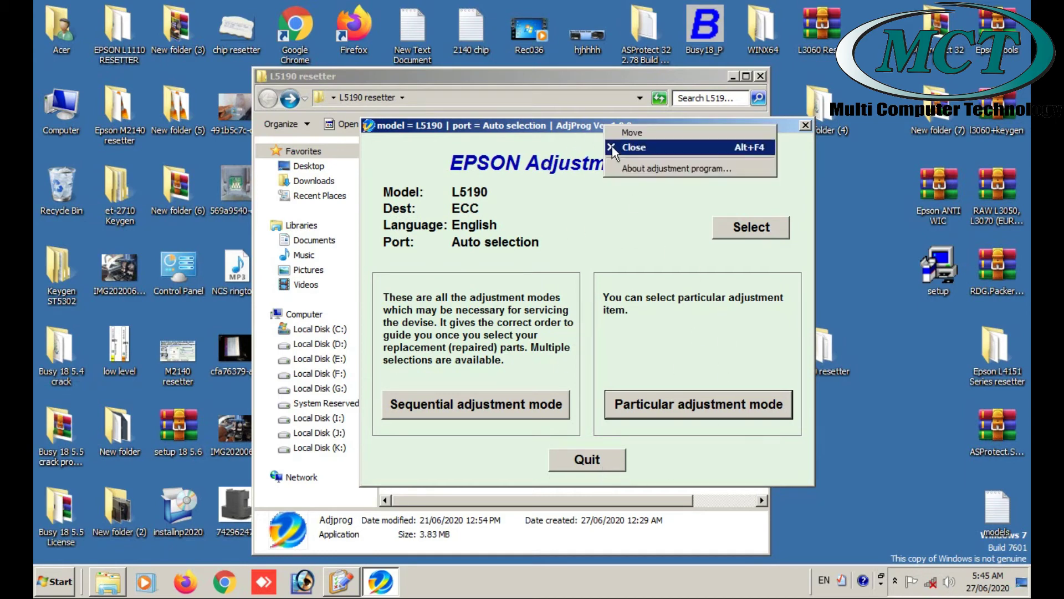
pyautogui.click(619, 166)
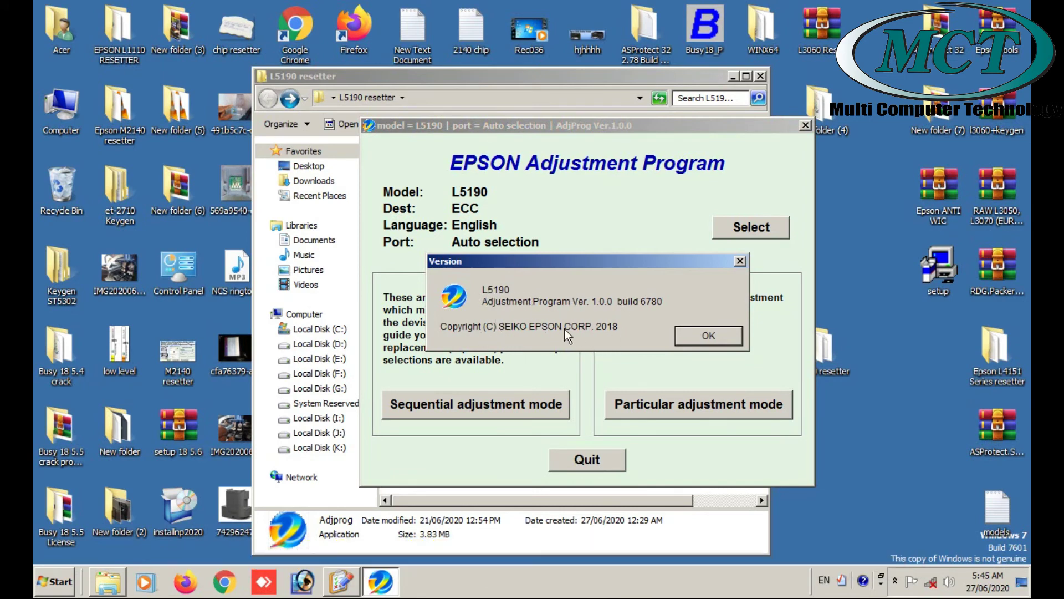
pyautogui.click(710, 337)
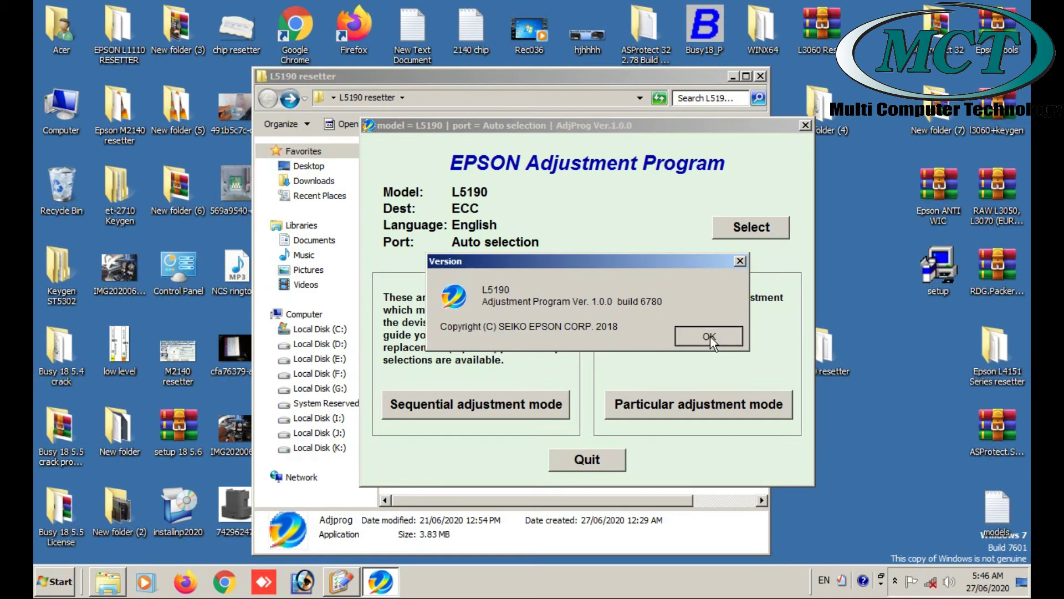
pyautogui.click(618, 460)
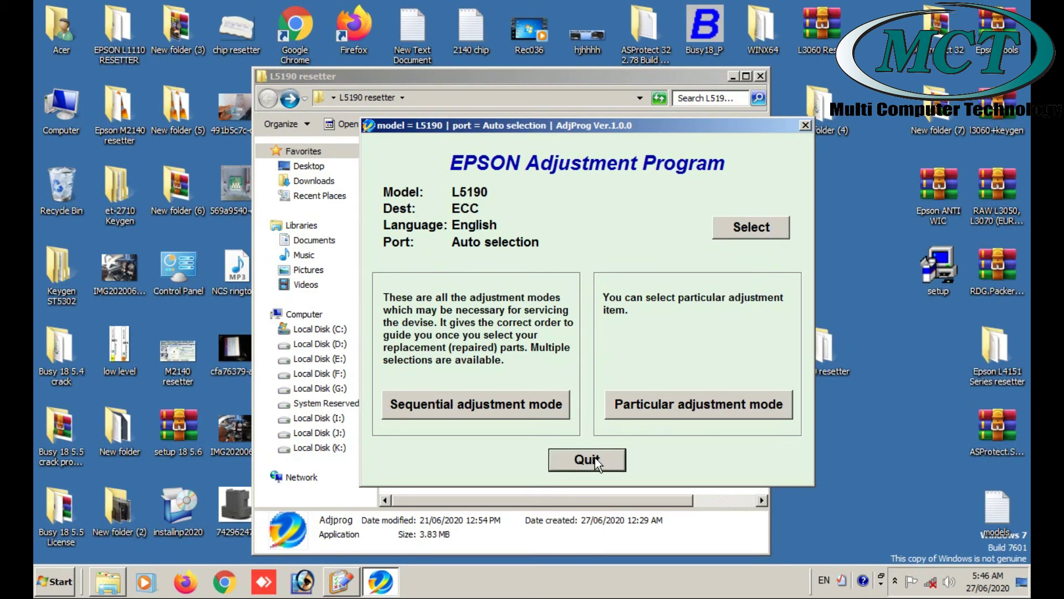
# Step: In Sequential adjustment mode, mark Maintrnance Box Assy. as Replacement and generate the required adjustment order
pyautogui.click(526, 413)
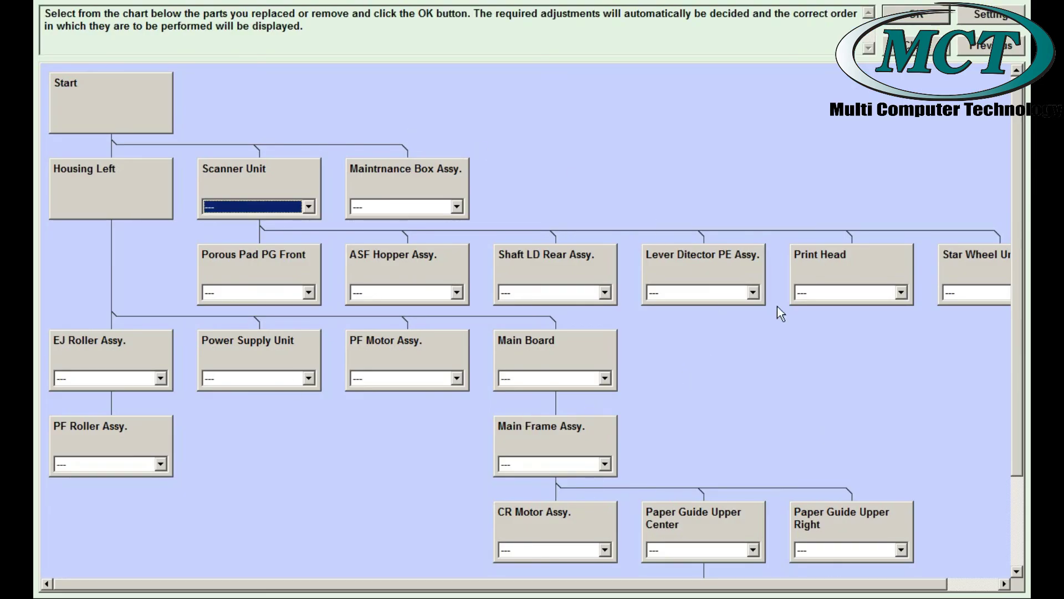
pyautogui.click(401, 209)
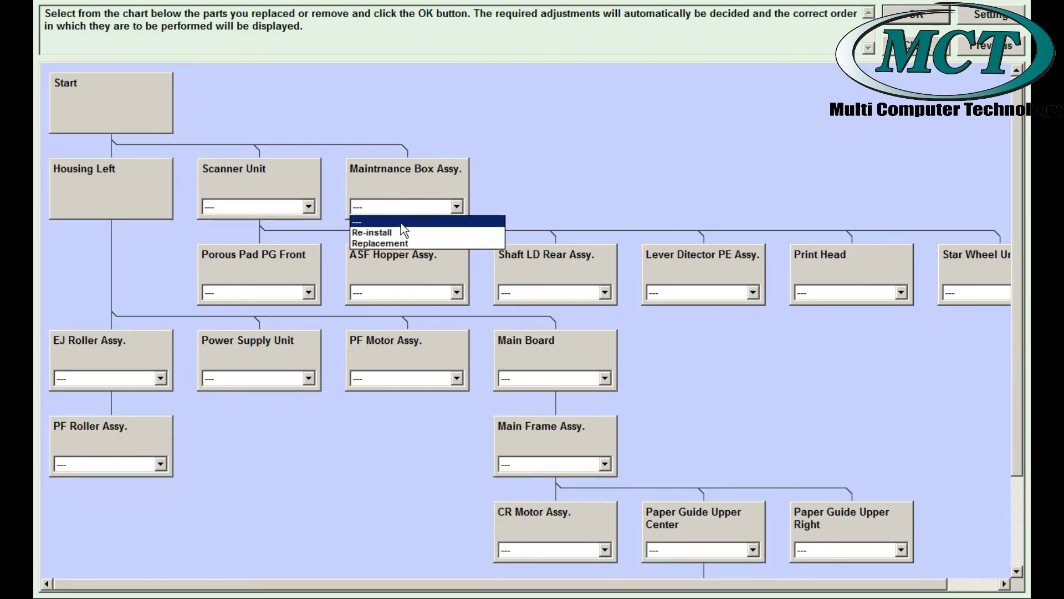
pyautogui.click(401, 243)
pyautogui.click(917, 14)
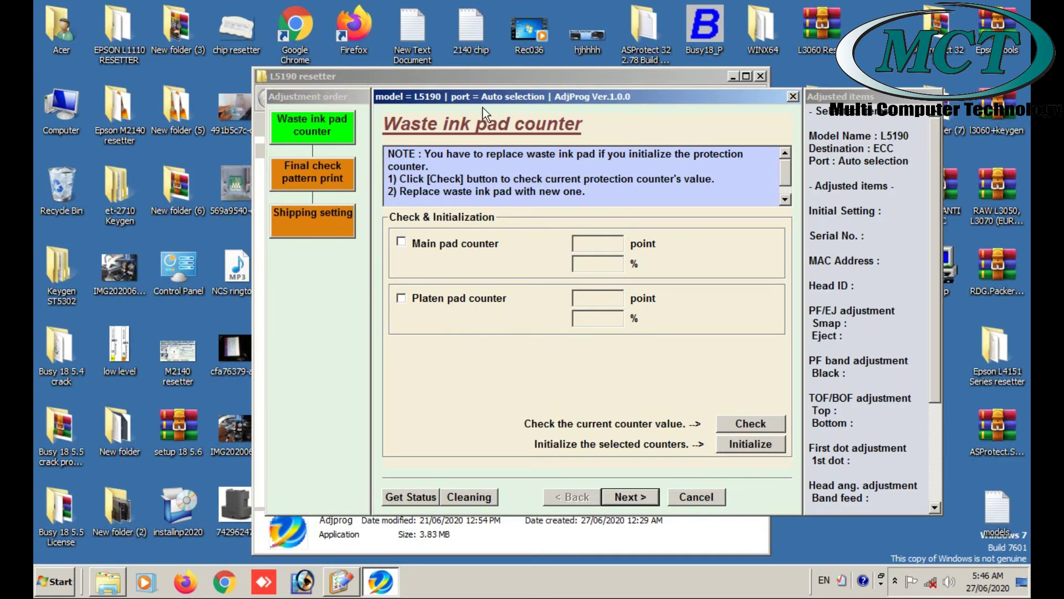
# Step: Cancel the sequential adjustment and quit the adjustment program
pyautogui.click(697, 498)
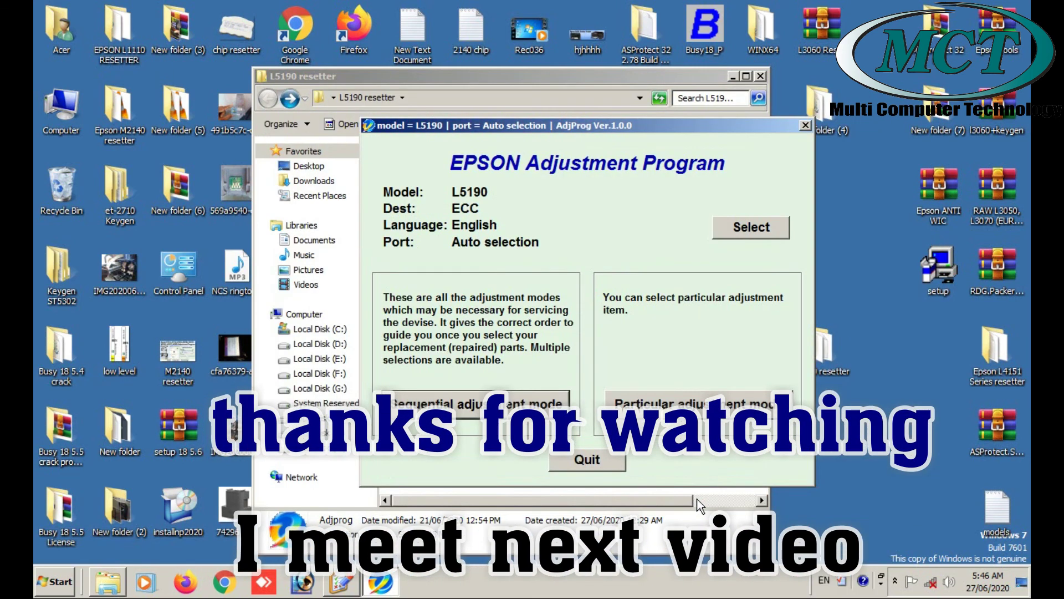
pyautogui.click(589, 461)
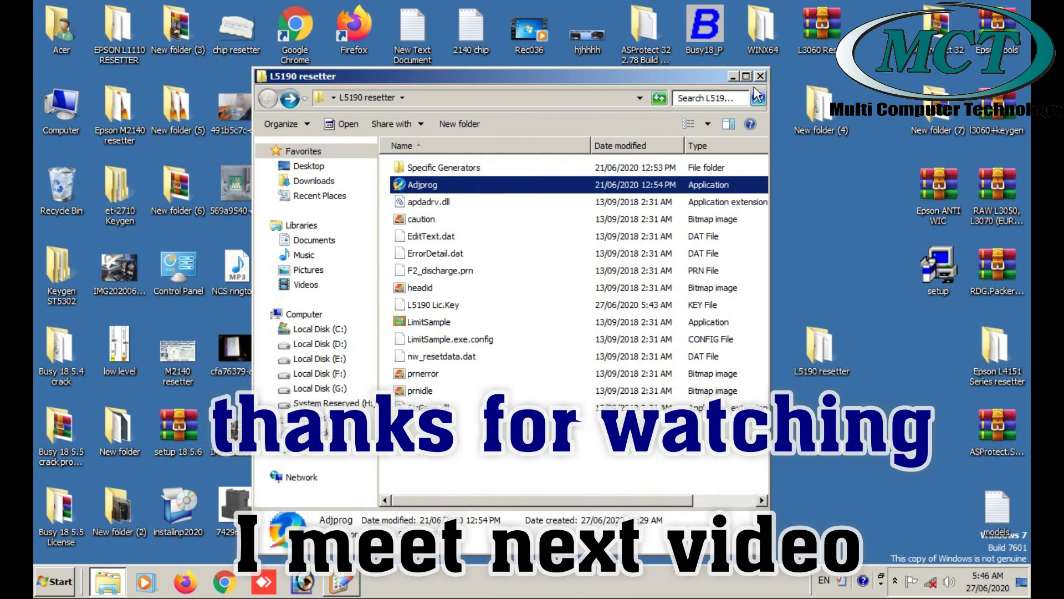